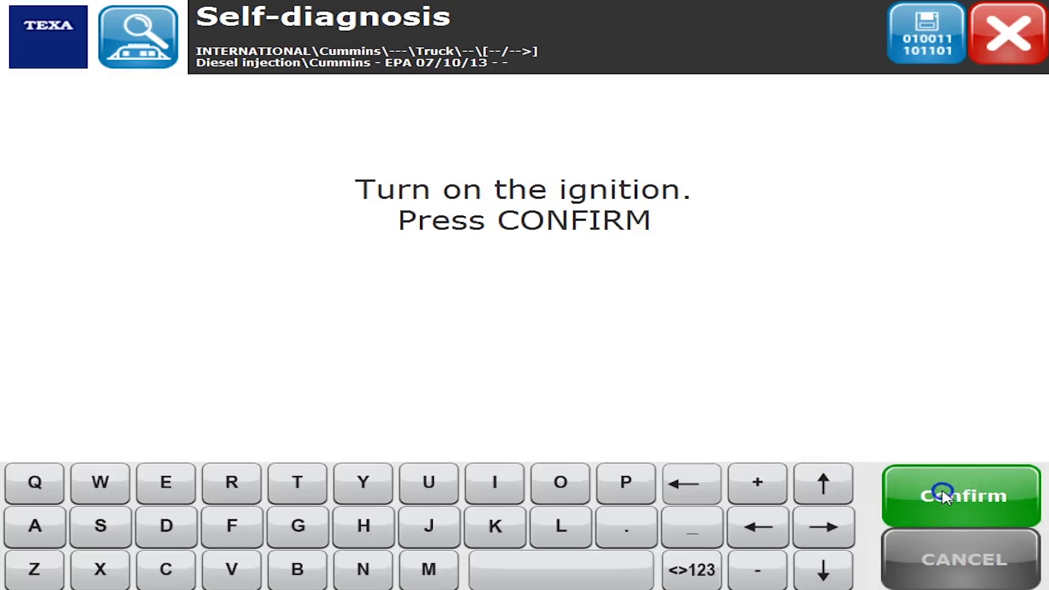
Step: Confirm the ignition is on so the Cummins fault list loads with the coolant temperature fault
{"action": "left_click", "coordinate": [943, 476]}
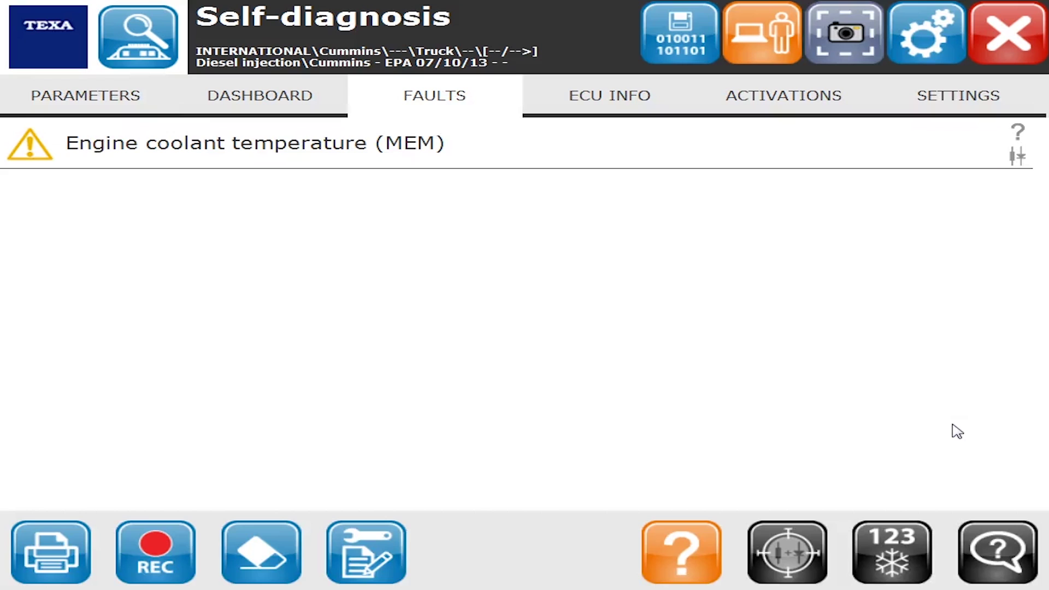
Step: Show the live engine parameters and page down past fan control, fuel pressure and EGR position
{"action": "left_click", "coordinate": [106, 102]}
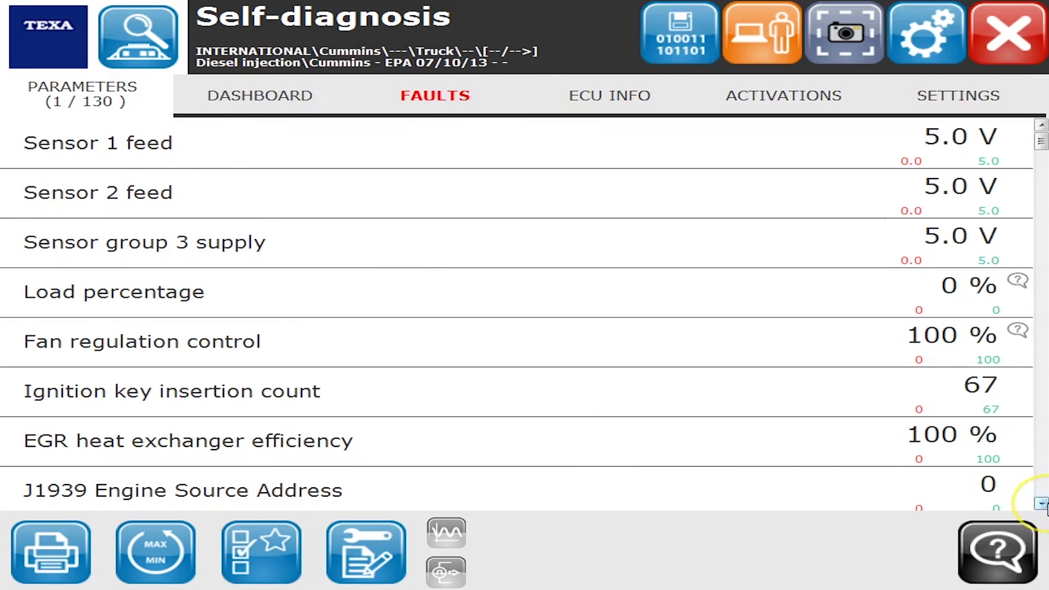
{"action": "left_click", "coordinate": [1042, 503]}
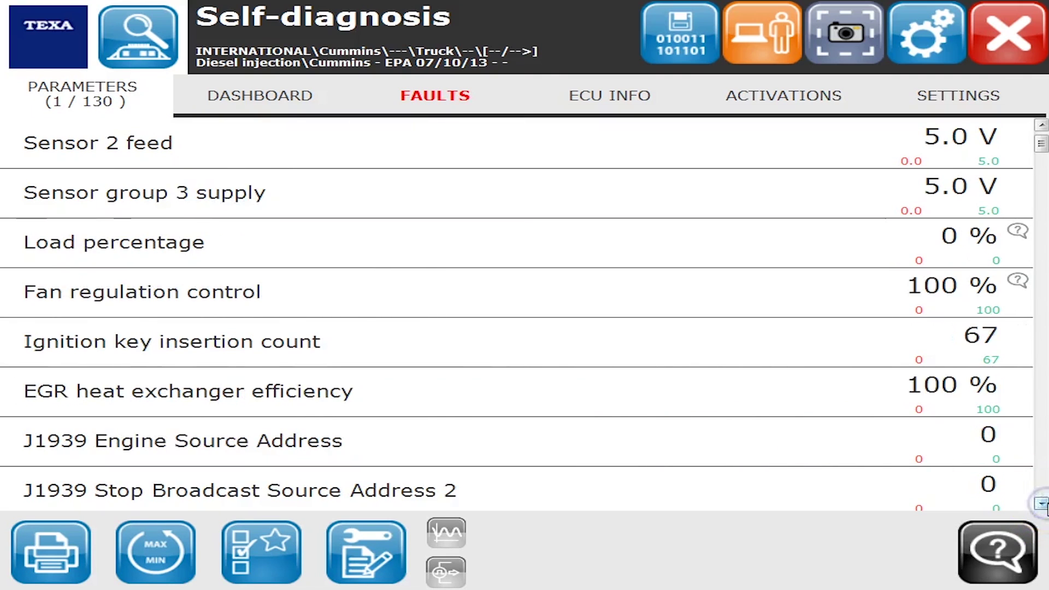
{"action": "left_click", "coordinate": [1042, 503]}
{"action": "left_click", "coordinate": [1042, 504]}
{"action": "left_click", "coordinate": [1042, 504]}
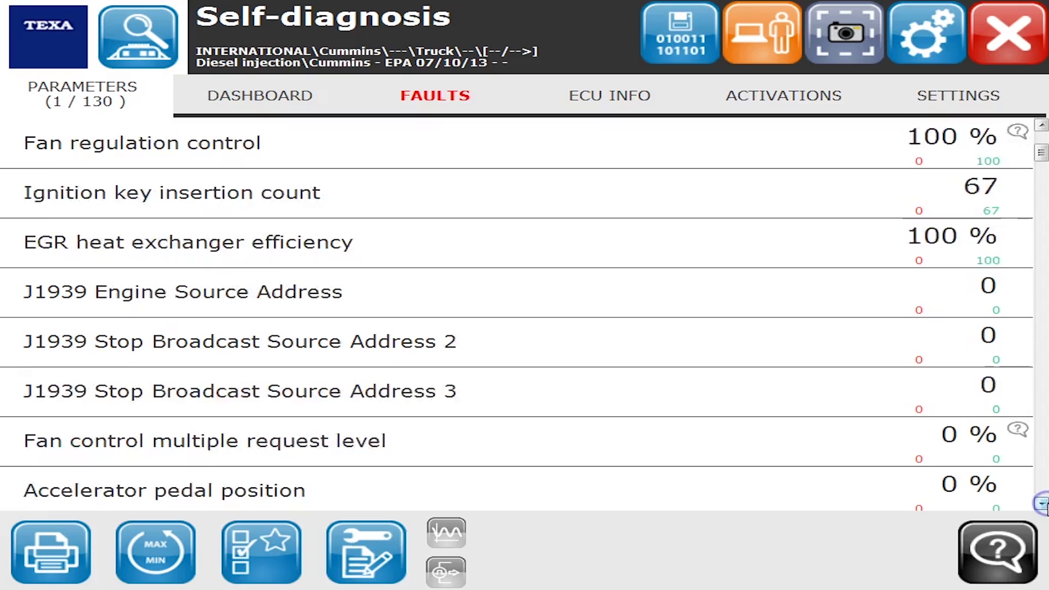
{"action": "left_click", "coordinate": [1042, 503]}
{"action": "left_click", "coordinate": [1041, 503]}
{"action": "left_click", "coordinate": [1041, 503]}
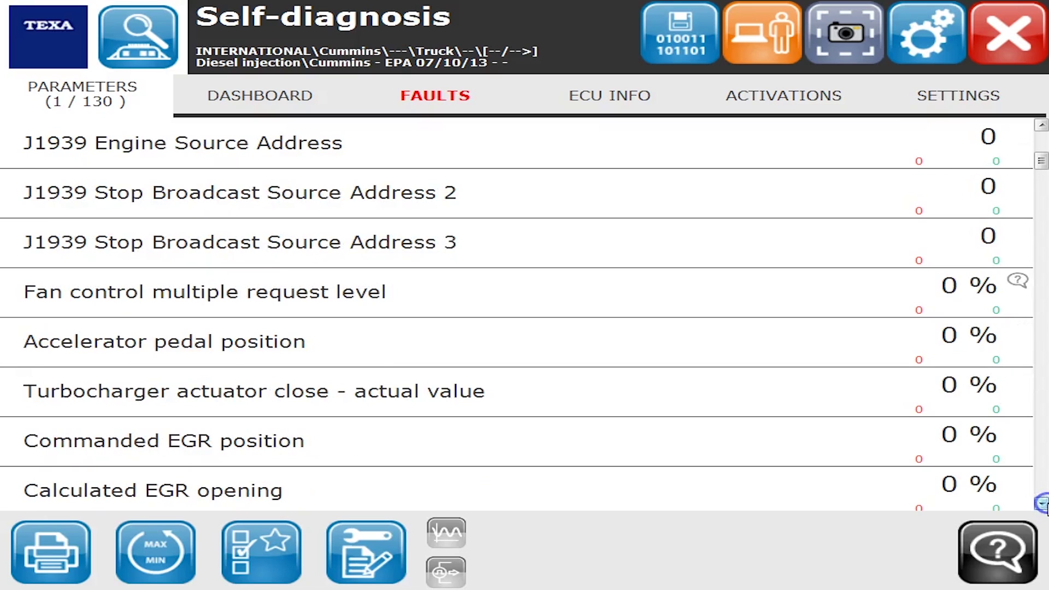
{"action": "left_click", "coordinate": [1042, 503]}
{"action": "left_click", "coordinate": [1041, 503]}
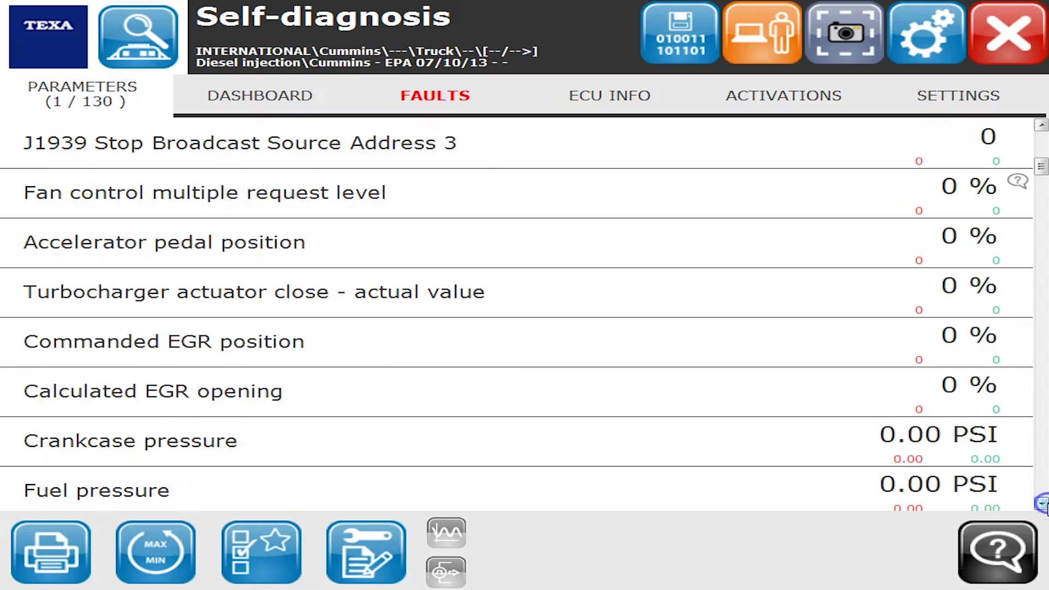
{"action": "left_click", "coordinate": [1042, 504]}
{"action": "left_click", "coordinate": [1042, 503]}
{"action": "left_click", "coordinate": [1041, 503]}
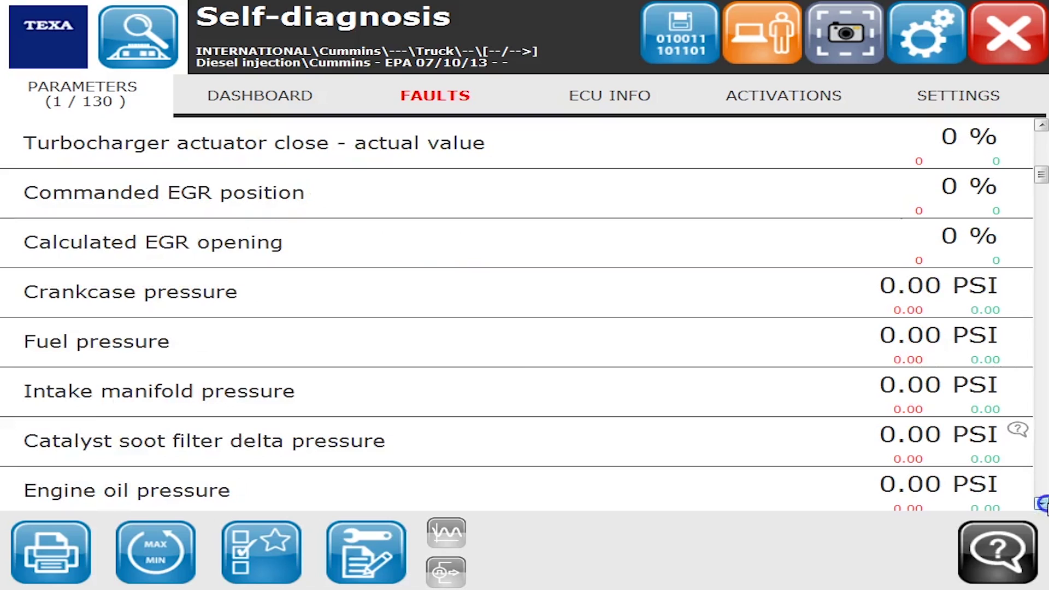
{"action": "left_click", "coordinate": [1042, 503]}
Step: Page through pressure, temperature and accelerator pedal readings down to the FAP temperature sensor voltages
{"action": "left_click", "coordinate": [1042, 504]}
{"action": "left_click", "coordinate": [1041, 504]}
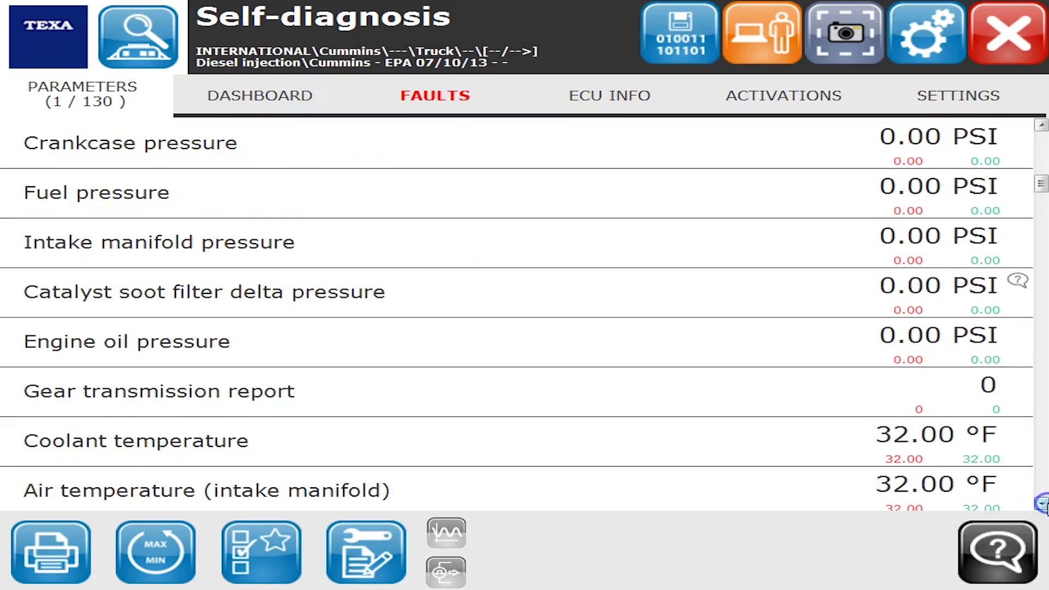
{"action": "left_click", "coordinate": [1042, 503]}
{"action": "left_click", "coordinate": [1041, 503]}
{"action": "left_click", "coordinate": [1041, 503]}
{"action": "left_click", "coordinate": [1041, 503]}
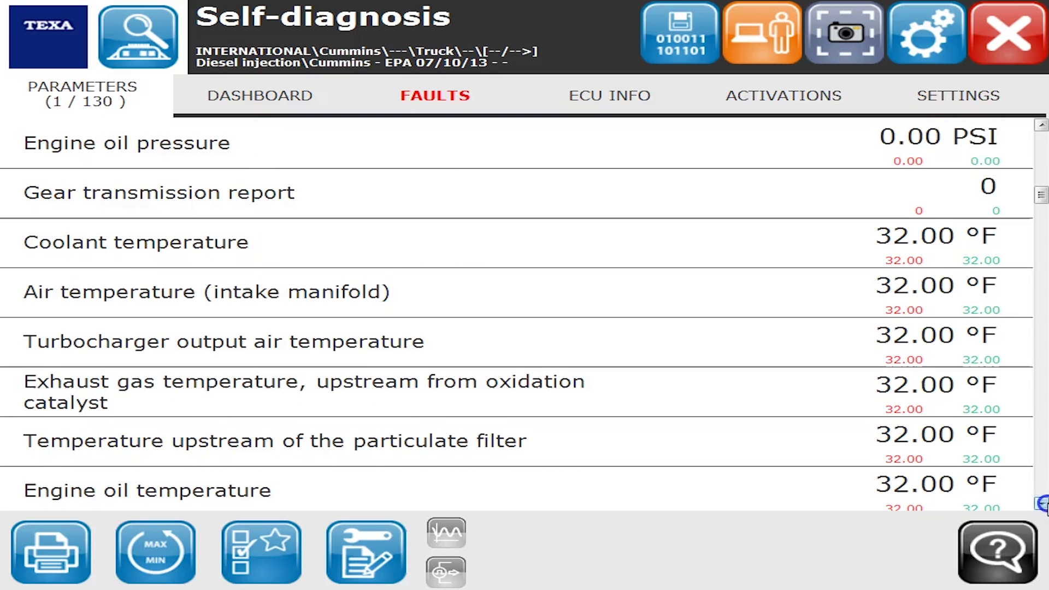
{"action": "left_click", "coordinate": [1042, 503]}
{"action": "left_click", "coordinate": [1041, 503]}
{"action": "left_click", "coordinate": [1042, 503]}
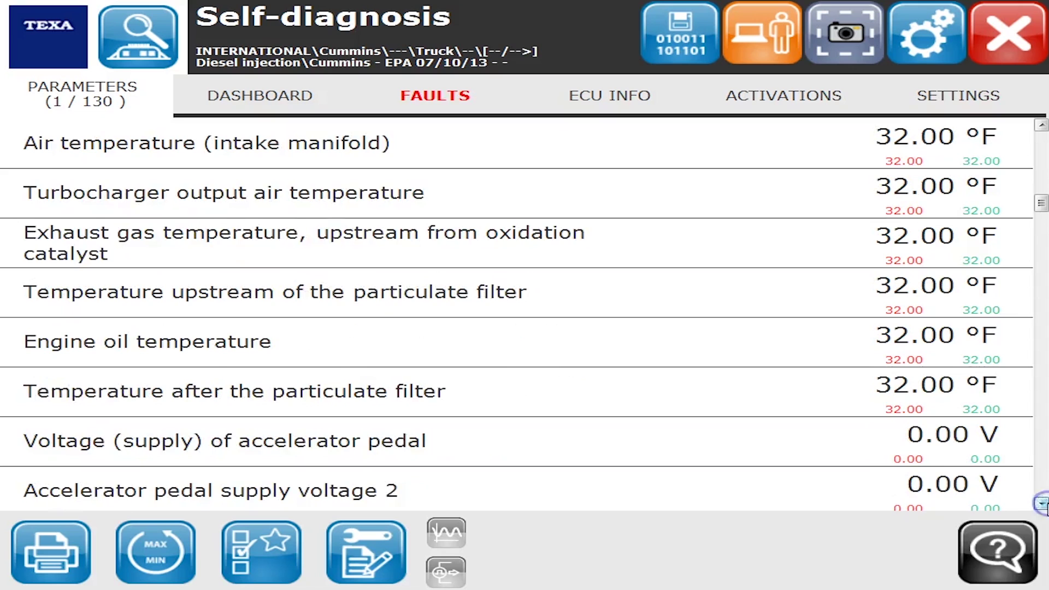
{"action": "left_click", "coordinate": [1041, 503]}
{"action": "left_click", "coordinate": [1042, 503]}
{"action": "left_click", "coordinate": [1042, 503]}
{"action": "left_click", "coordinate": [1042, 503]}
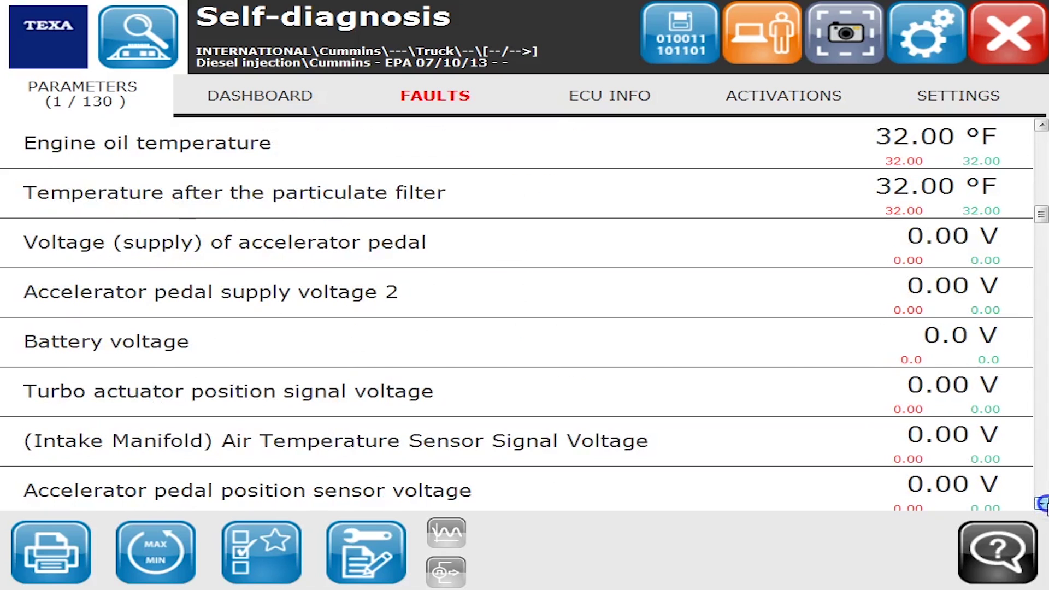
{"action": "left_click", "coordinate": [1042, 503]}
{"action": "left_click", "coordinate": [1041, 503]}
{"action": "left_click", "coordinate": [1041, 503]}
{"action": "left_click", "coordinate": [1042, 503]}
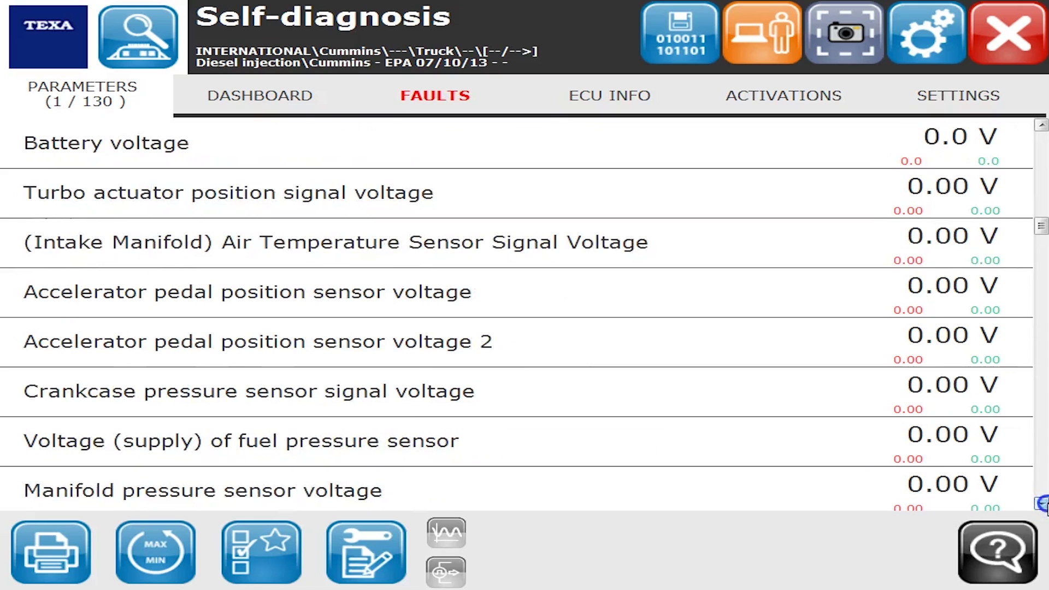
{"action": "left_click", "coordinate": [1042, 503]}
{"action": "left_click", "coordinate": [1041, 504]}
{"action": "left_click", "coordinate": [1041, 503]}
{"action": "left_click", "coordinate": [1041, 503]}
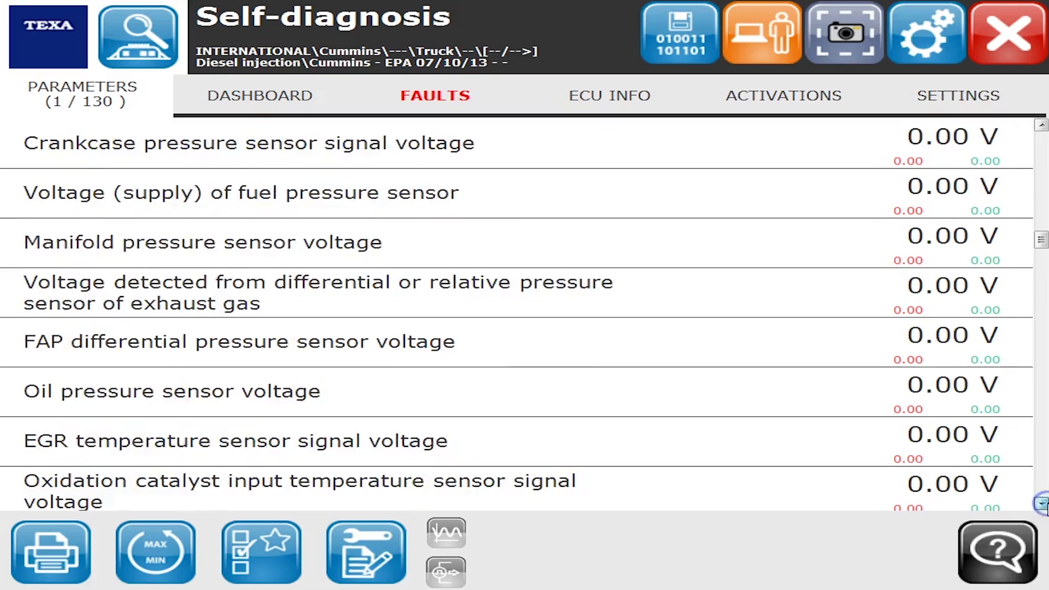
{"action": "left_click", "coordinate": [1042, 503]}
{"action": "left_click", "coordinate": [1042, 503]}
{"action": "left_click", "coordinate": [1042, 503]}
{"action": "left_click", "coordinate": [1041, 503]}
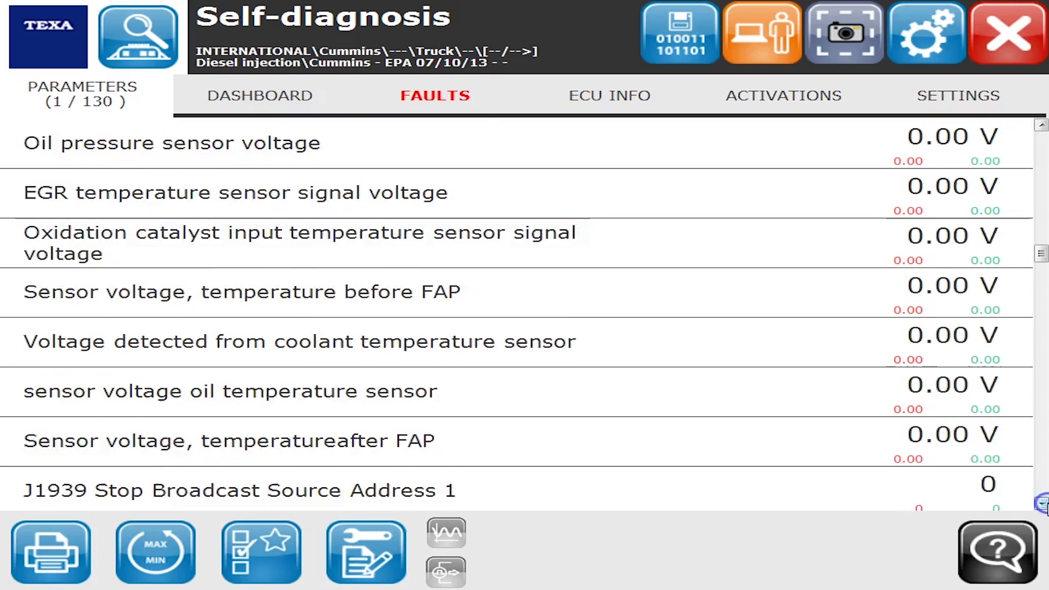
Step: Page past the FAP sensor voltages, engine/ECU operation times, fuel consumption and particulate filter status
{"action": "left_click", "coordinate": [1041, 503]}
{"action": "left_click", "coordinate": [1041, 503]}
{"action": "left_click", "coordinate": [1042, 503]}
{"action": "left_click", "coordinate": [1042, 504]}
{"action": "left_click", "coordinate": [1042, 503]}
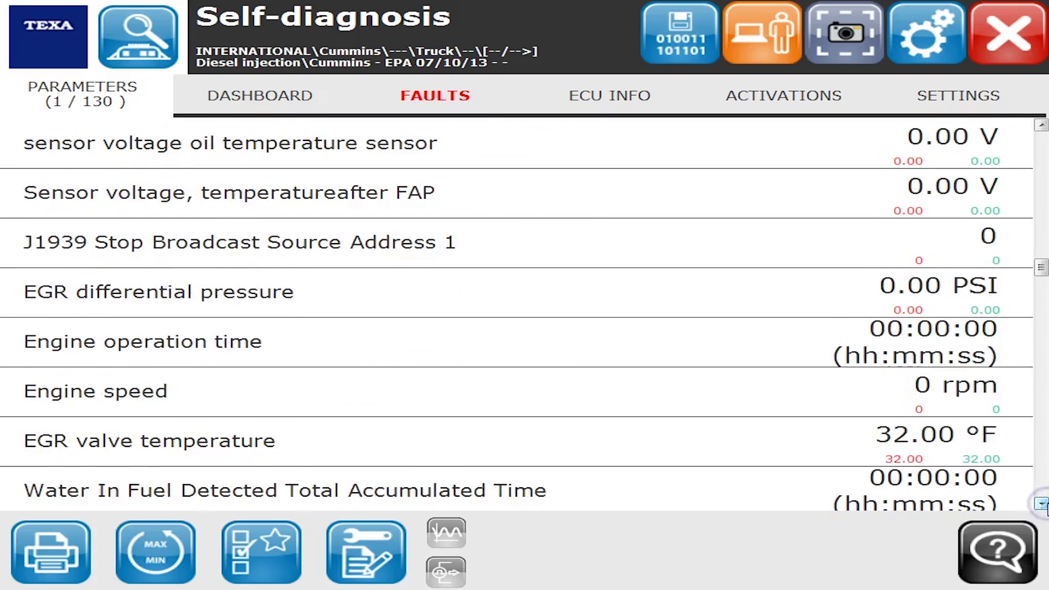
{"action": "left_click", "coordinate": [1041, 503]}
{"action": "left_click", "coordinate": [1042, 504]}
{"action": "left_click", "coordinate": [1042, 503]}
{"action": "left_click", "coordinate": [1041, 503]}
{"action": "left_click", "coordinate": [1041, 503]}
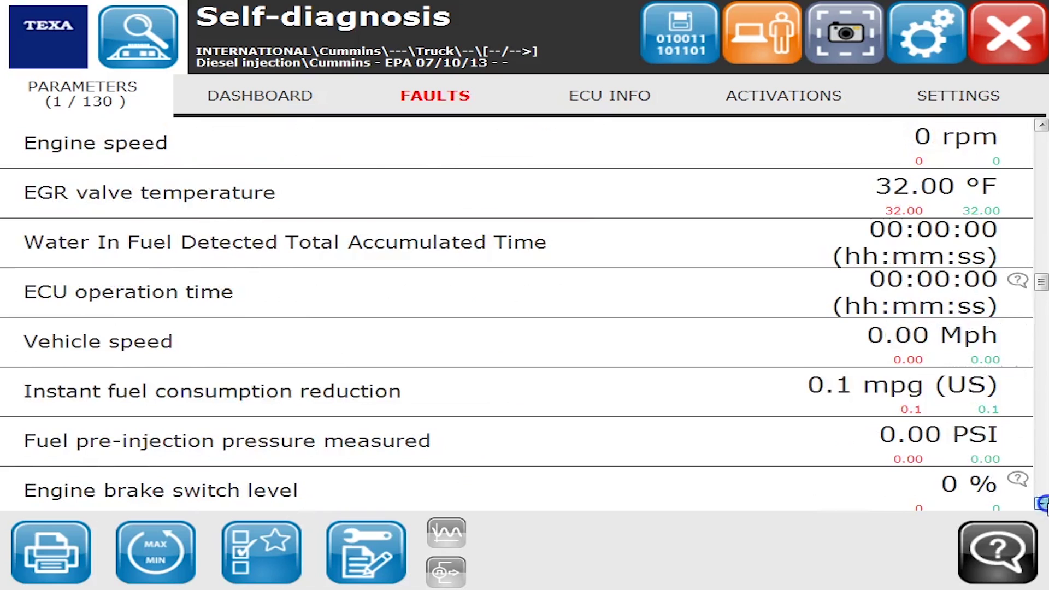
{"action": "left_click", "coordinate": [1041, 503]}
{"action": "left_click", "coordinate": [1042, 503]}
{"action": "left_click", "coordinate": [1042, 503]}
{"action": "left_click", "coordinate": [1042, 503]}
{"action": "left_click", "coordinate": [1041, 503]}
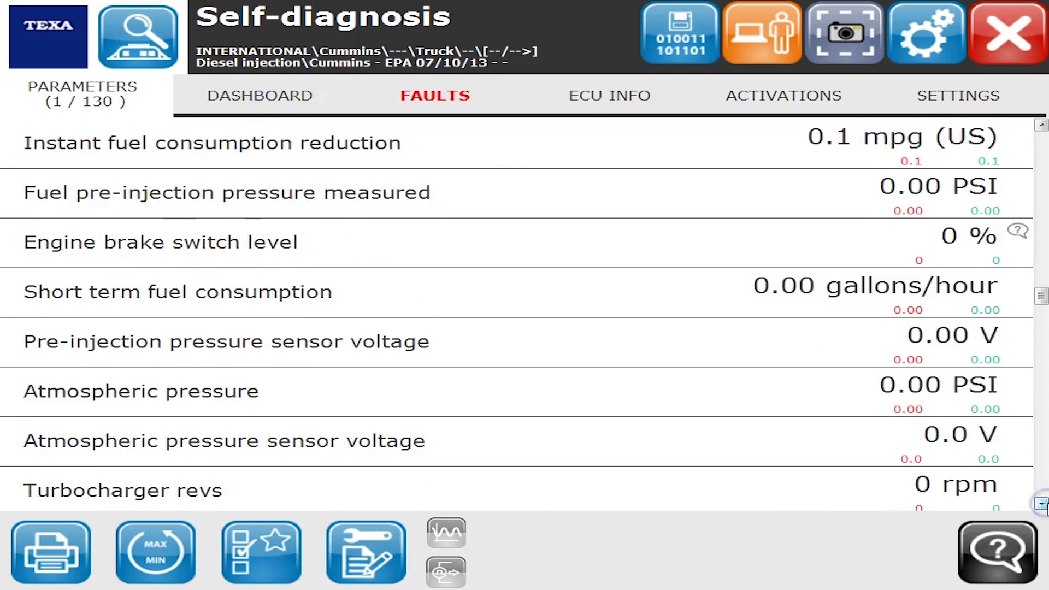
{"action": "left_click", "coordinate": [1041, 504]}
{"action": "left_click", "coordinate": [1042, 503]}
{"action": "left_click", "coordinate": [1041, 503]}
{"action": "left_click", "coordinate": [1042, 503]}
{"action": "left_click", "coordinate": [1041, 503]}
{"action": "left_click", "coordinate": [1042, 504]}
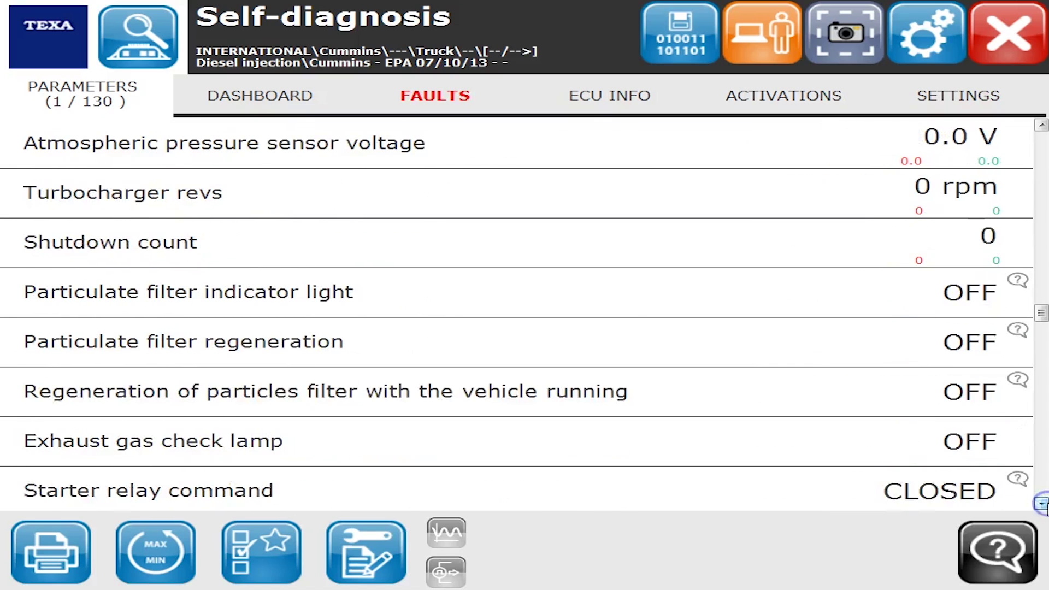
{"action": "left_click", "coordinate": [1041, 503]}
{"action": "left_click", "coordinate": [1042, 503]}
Step: Continue through the switch status readings to the list's end (124/130), showing the vehicle speed limits
{"action": "left_click", "coordinate": [1041, 503]}
{"action": "left_click", "coordinate": [1041, 503]}
{"action": "left_click", "coordinate": [1042, 503]}
{"action": "left_click", "coordinate": [1042, 503]}
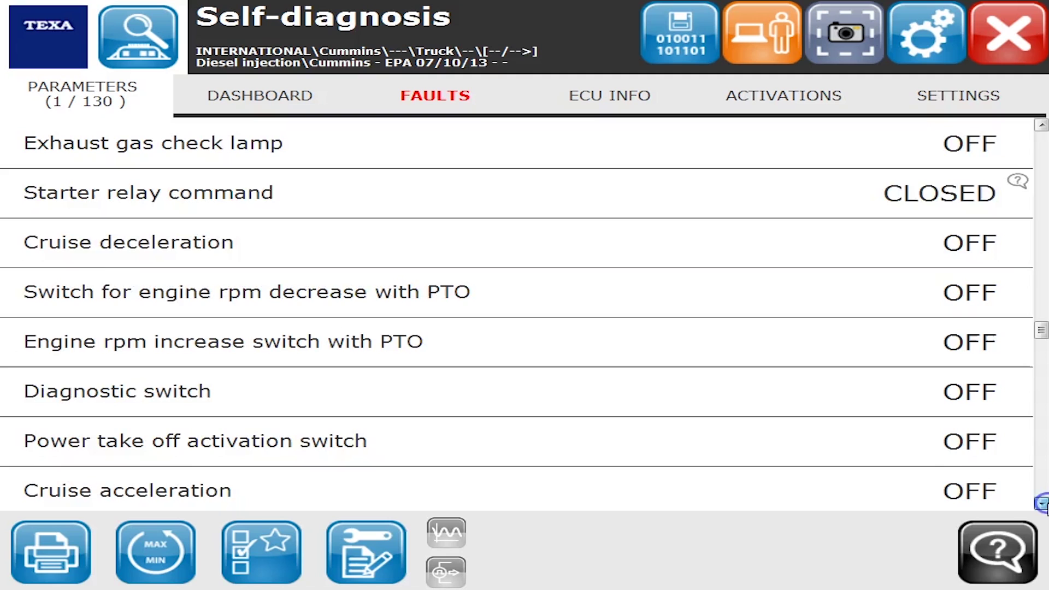
{"action": "left_click", "coordinate": [1042, 504]}
{"action": "left_click", "coordinate": [1042, 503]}
{"action": "left_click", "coordinate": [1042, 504]}
{"action": "left_click", "coordinate": [1041, 503]}
{"action": "left_click", "coordinate": [1041, 503]}
{"action": "left_click", "coordinate": [1042, 504]}
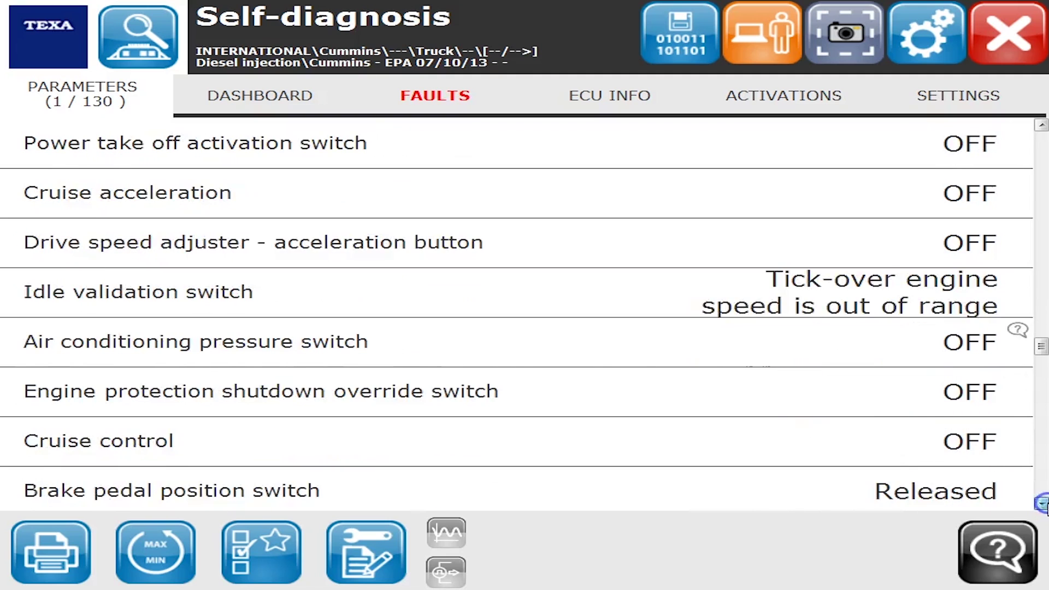
{"action": "left_click", "coordinate": [1041, 503]}
{"action": "left_click", "coordinate": [1042, 503]}
{"action": "left_click", "coordinate": [1041, 503]}
{"action": "left_click", "coordinate": [1042, 503]}
{"action": "left_click", "coordinate": [1042, 503]}
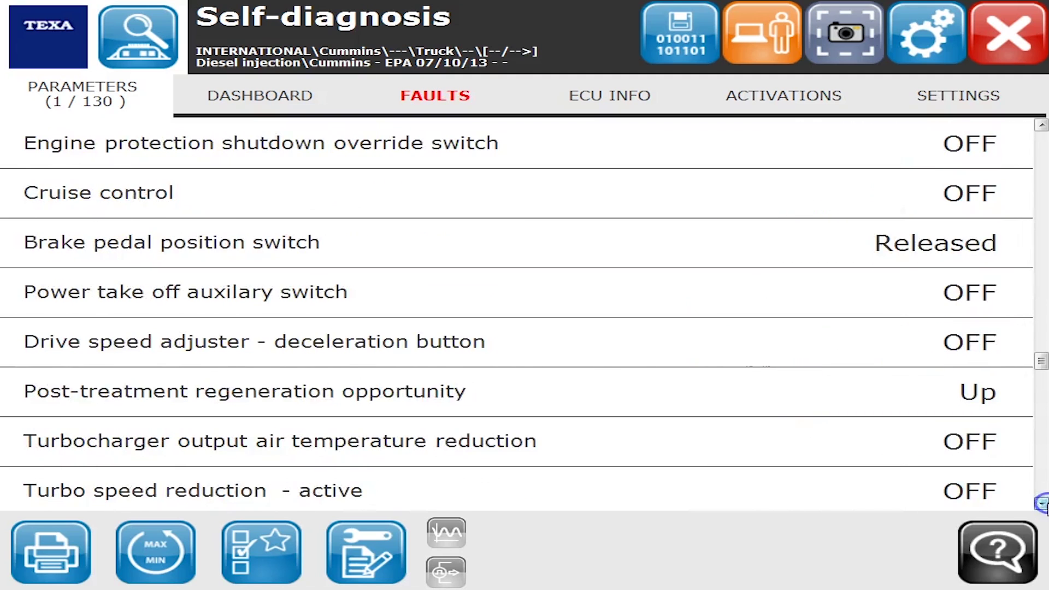
{"action": "left_click", "coordinate": [1042, 503]}
{"action": "left_click", "coordinate": [1041, 503]}
{"action": "left_click", "coordinate": [1041, 504]}
{"action": "left_click", "coordinate": [1041, 503]}
{"action": "left_click", "coordinate": [1041, 503]}
{"action": "left_click", "coordinate": [1042, 504]}
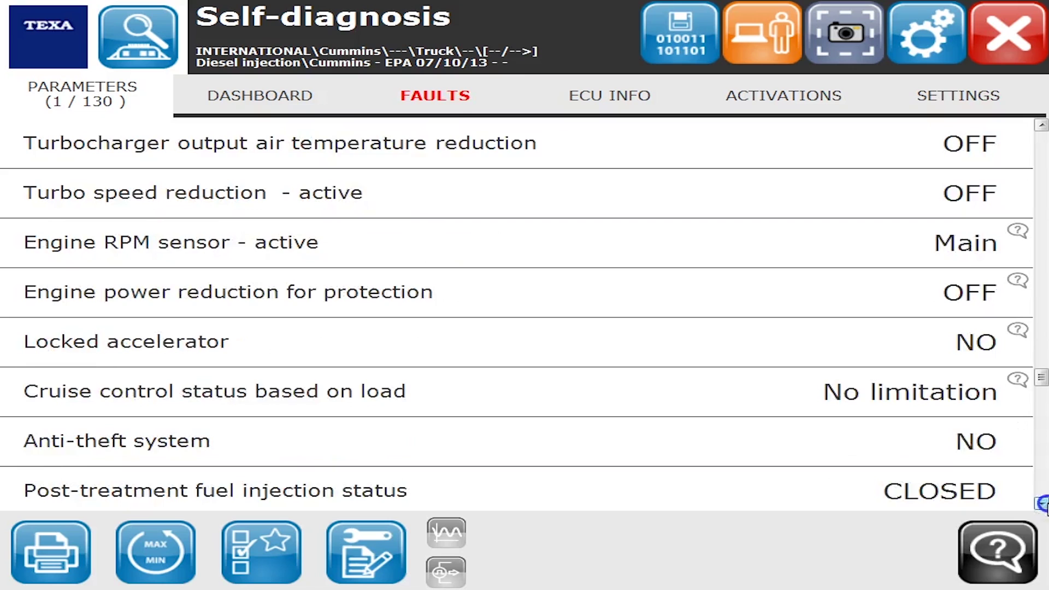
{"action": "left_click", "coordinate": [1042, 504]}
{"action": "left_click", "coordinate": [1041, 503]}
{"action": "left_click", "coordinate": [1042, 504]}
{"action": "left_click", "coordinate": [1042, 503]}
{"action": "left_click", "coordinate": [1041, 503]}
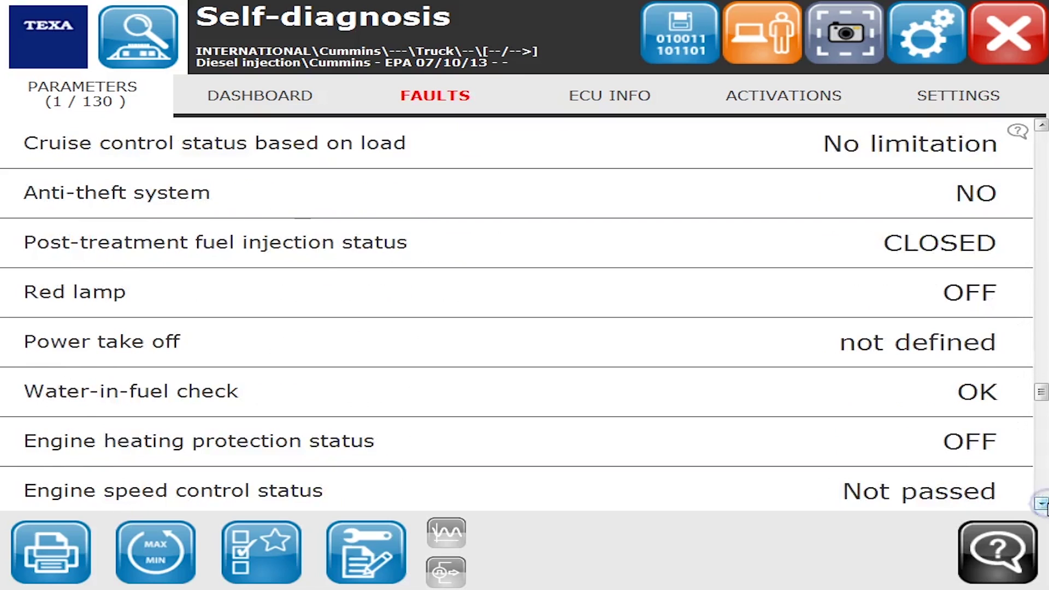
{"action": "left_click", "coordinate": [1042, 503]}
{"action": "left_click", "coordinate": [1041, 503]}
{"action": "left_click", "coordinate": [1041, 503]}
{"action": "left_click", "coordinate": [1042, 503]}
{"action": "left_click", "coordinate": [1042, 503]}
{"action": "left_click", "coordinate": [1041, 503]}
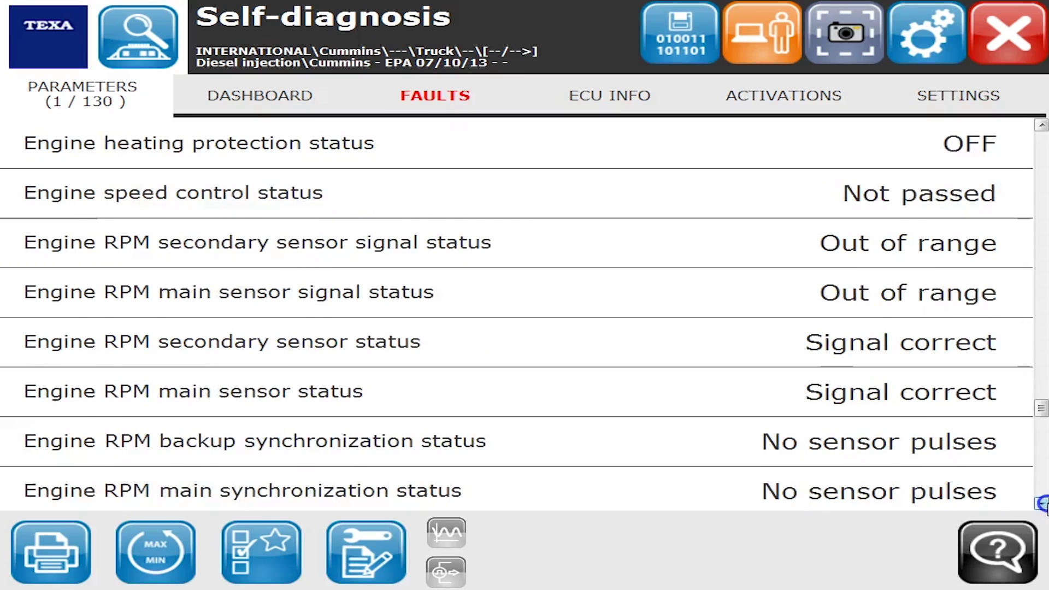
{"action": "left_click", "coordinate": [1041, 503]}
{"action": "left_click", "coordinate": [1041, 504]}
{"action": "left_click", "coordinate": [1041, 503]}
{"action": "left_click", "coordinate": [1041, 503]}
{"action": "left_click", "coordinate": [1041, 503]}
{"action": "left_click", "coordinate": [1042, 503]}
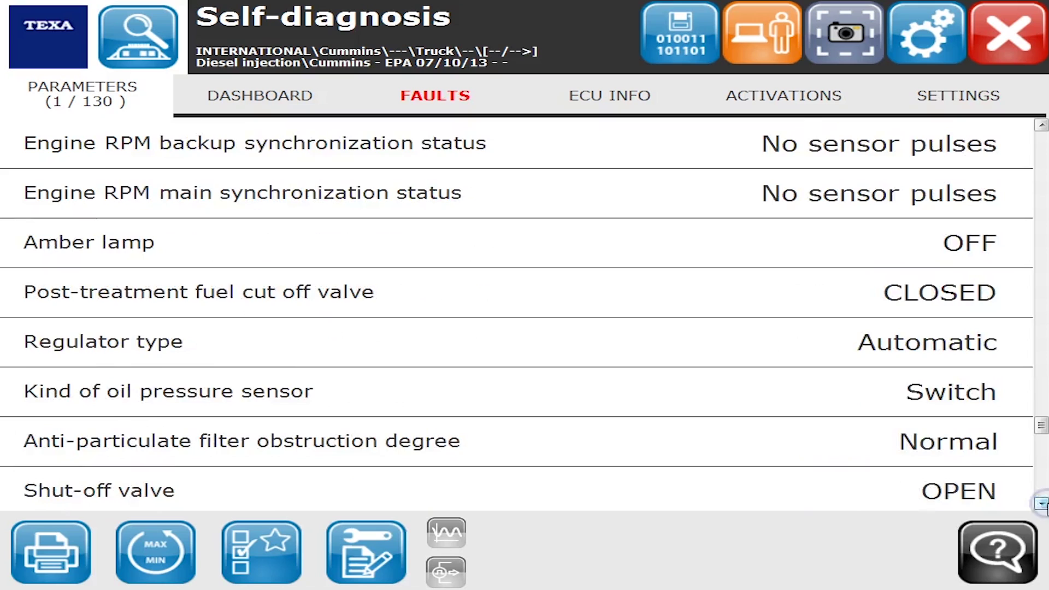
{"action": "left_click", "coordinate": [1041, 504]}
{"action": "left_click", "coordinate": [1042, 503]}
{"action": "left_click", "coordinate": [1041, 503]}
{"action": "left_click", "coordinate": [1042, 503]}
{"action": "left_click", "coordinate": [1041, 504]}
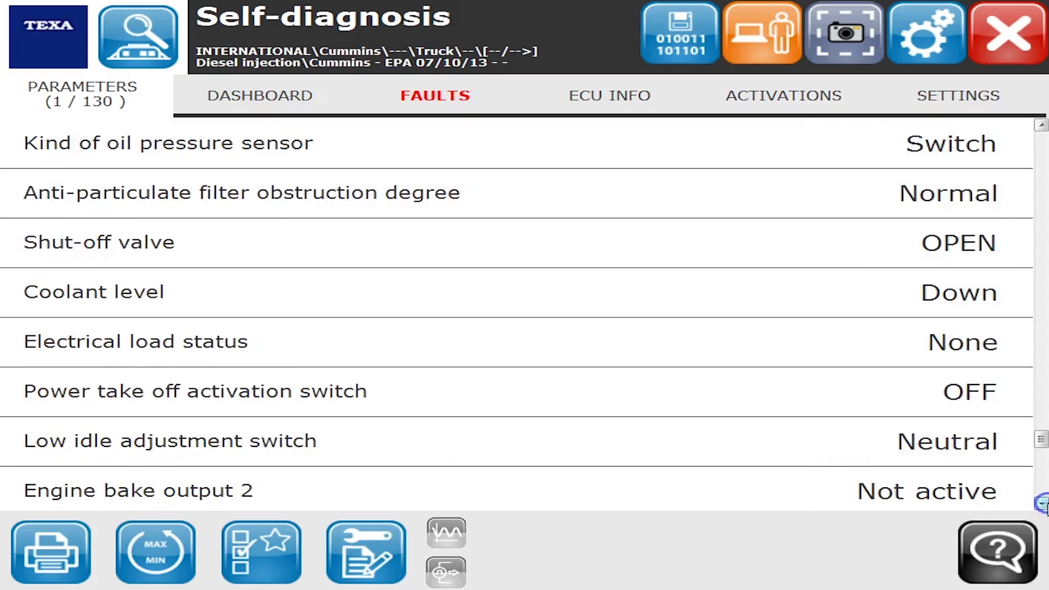
{"action": "left_click", "coordinate": [1042, 503]}
{"action": "left_click", "coordinate": [1042, 503]}
{"action": "left_click", "coordinate": [1041, 503]}
{"action": "left_click", "coordinate": [1041, 503]}
{"action": "left_click", "coordinate": [1042, 504]}
{"action": "left_click", "coordinate": [1042, 504]}
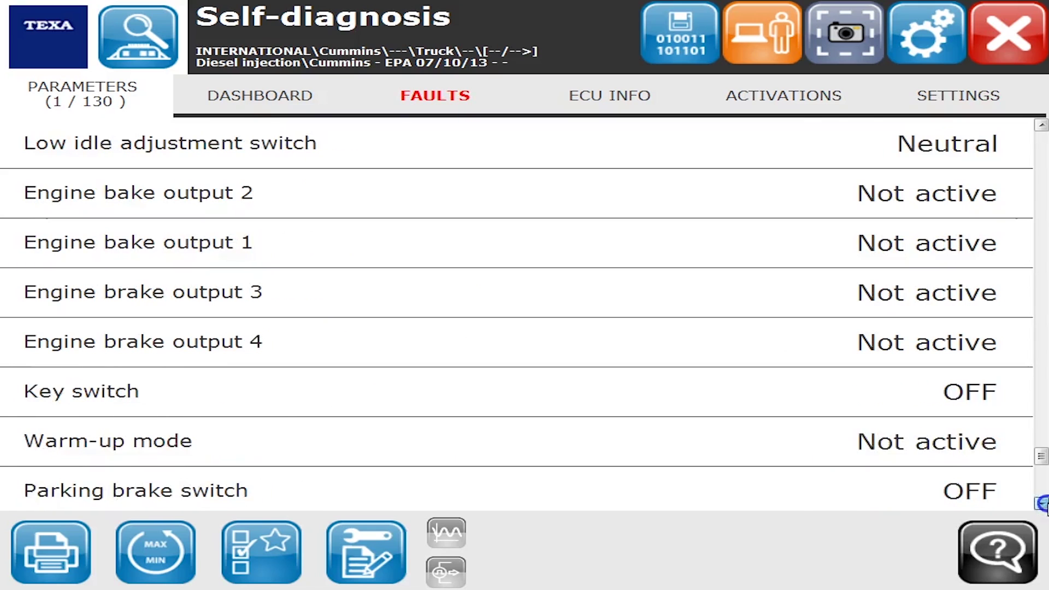
{"action": "left_click", "coordinate": [1042, 503]}
{"action": "left_click", "coordinate": [1041, 503]}
{"action": "left_click", "coordinate": [1042, 503]}
{"action": "left_click", "coordinate": [1041, 503]}
{"action": "left_click", "coordinate": [1042, 504]}
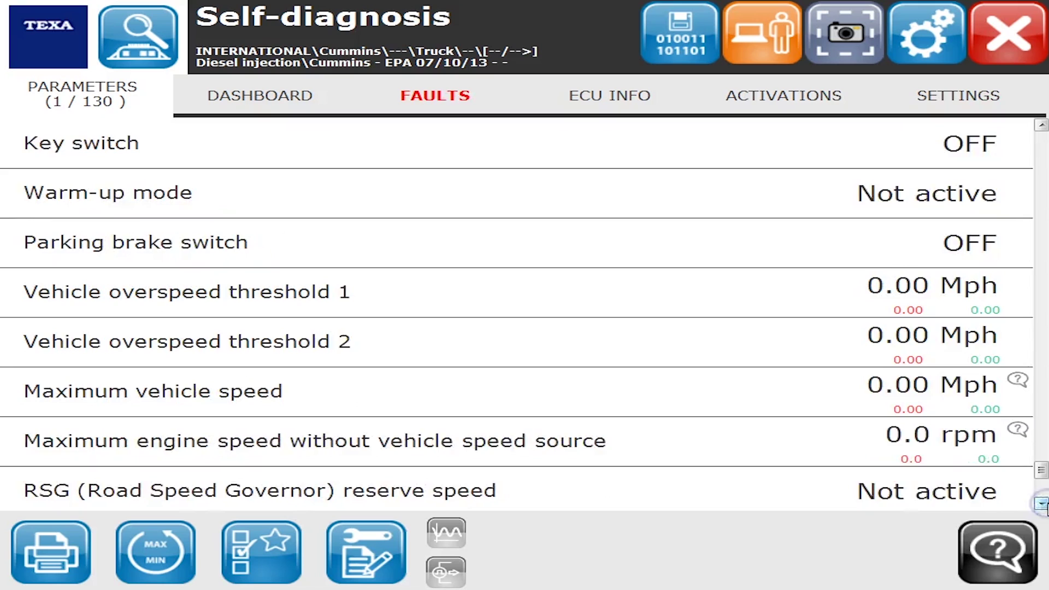
{"action": "left_click", "coordinate": [1042, 503]}
{"action": "left_click", "coordinate": [1042, 504]}
{"action": "left_click", "coordinate": [1041, 503]}
{"action": "left_click", "coordinate": [1041, 503]}
{"action": "left_click", "coordinate": [1042, 503]}
{"action": "left_click", "coordinate": [1041, 503]}
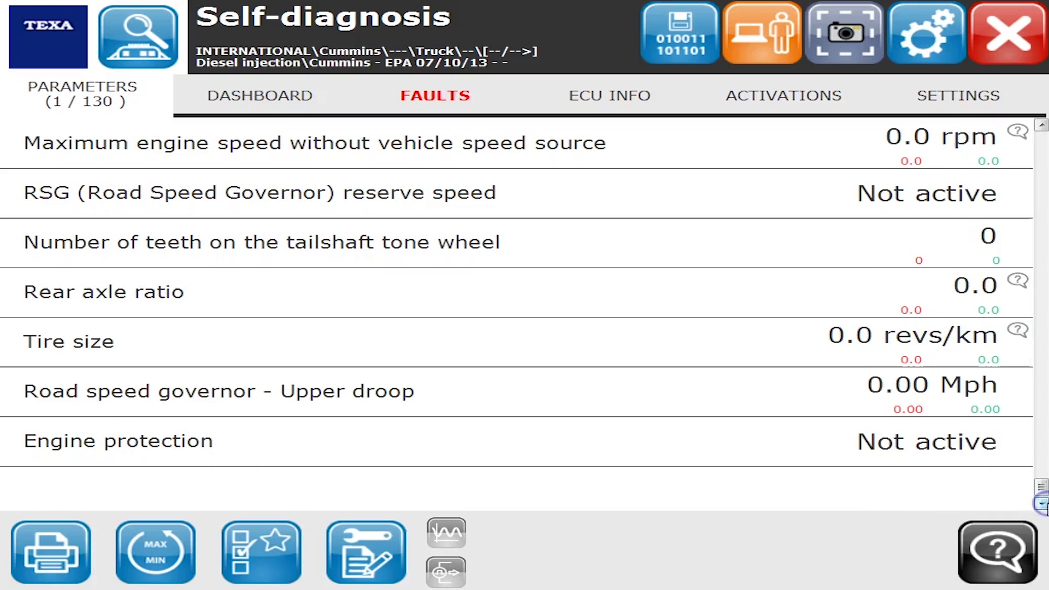
Step: Browse the live dashboard's fuel, turbo/EGR and particulate filter pages (1/3 to 3/3) and back
{"action": "left_click", "coordinate": [260, 94]}
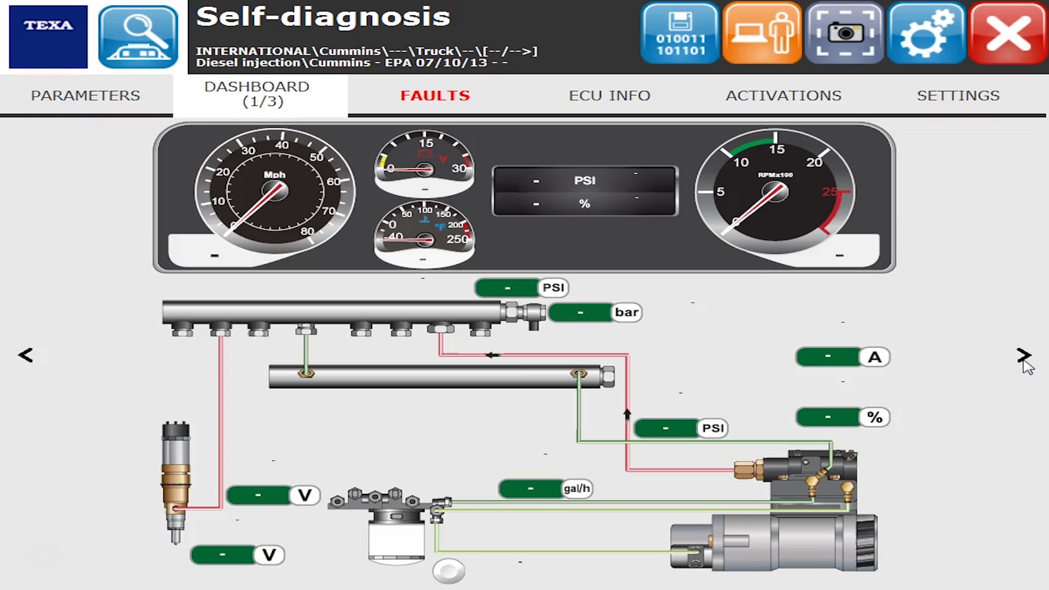
{"action": "left_click", "coordinate": [1022, 356]}
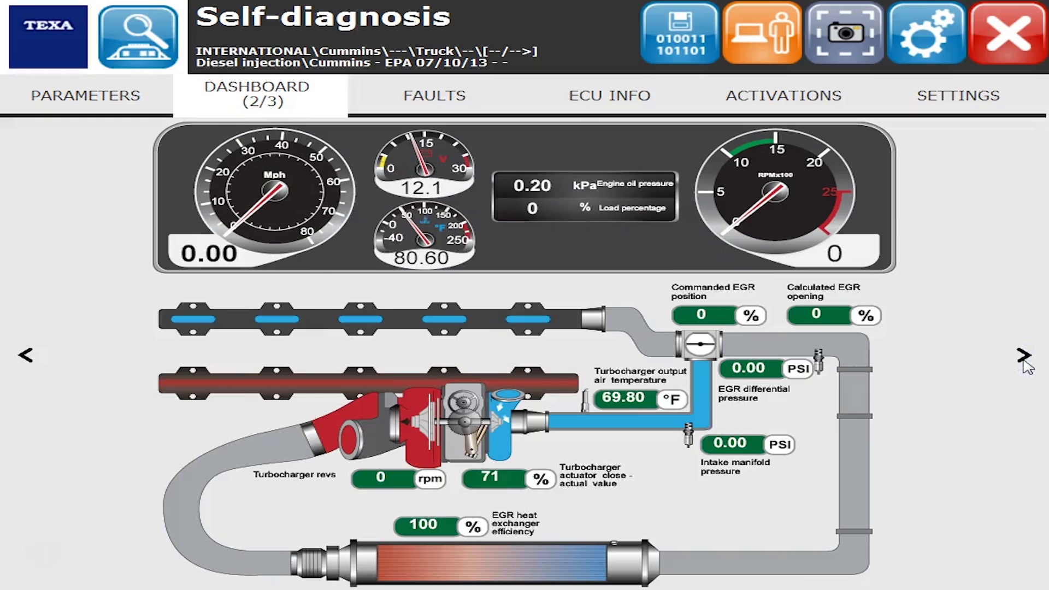
{"action": "left_click", "coordinate": [1024, 358]}
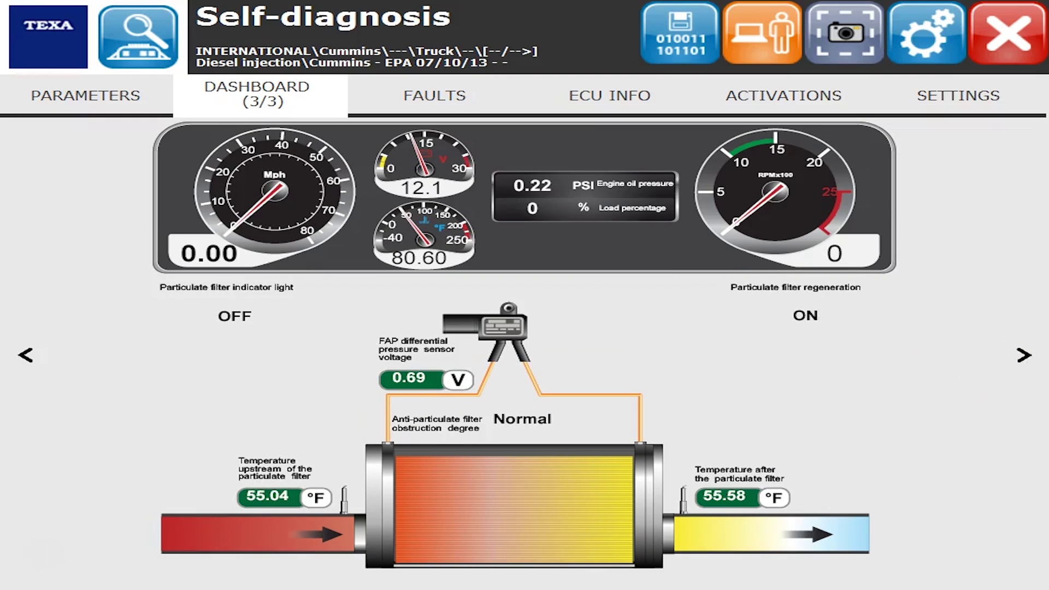
{"action": "left_click", "coordinate": [26, 356]}
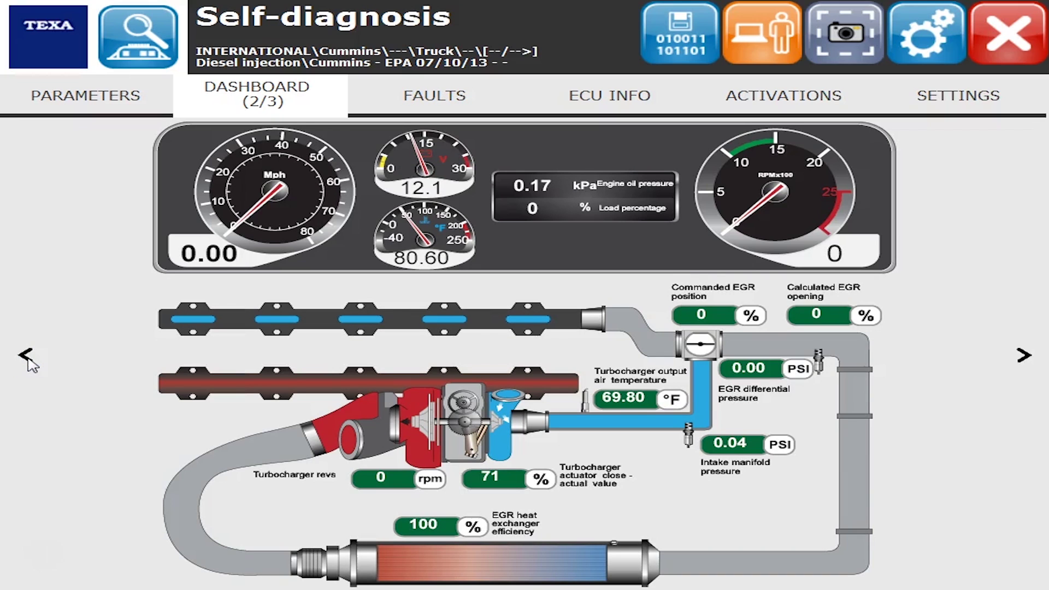
{"action": "left_click", "coordinate": [28, 361]}
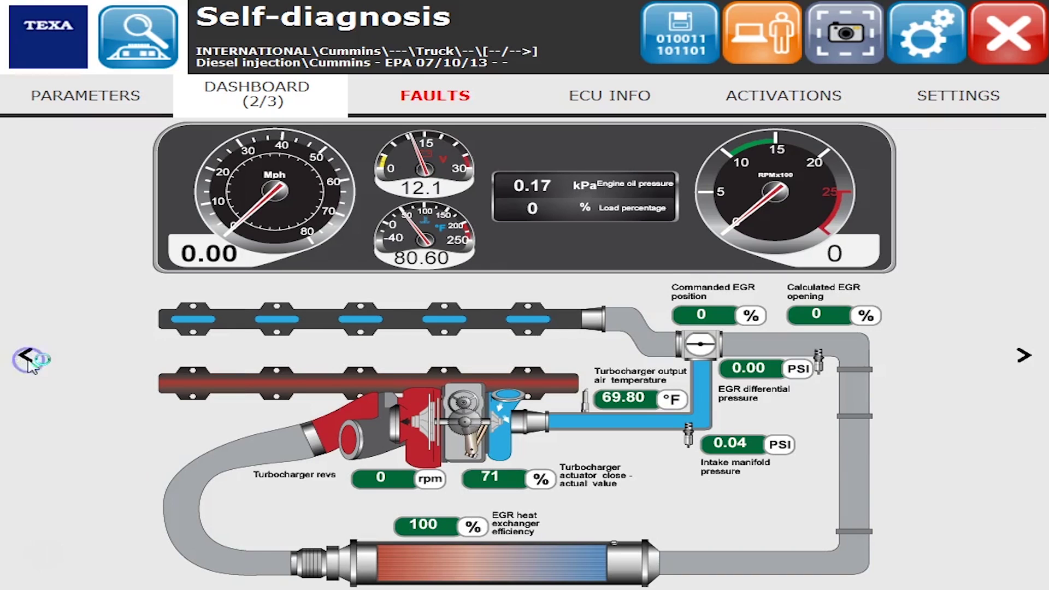
Step: Read the coolant temperature fault's details: code 2646, PID 110, FMI 11, amber lamp
{"action": "left_click", "coordinate": [423, 94]}
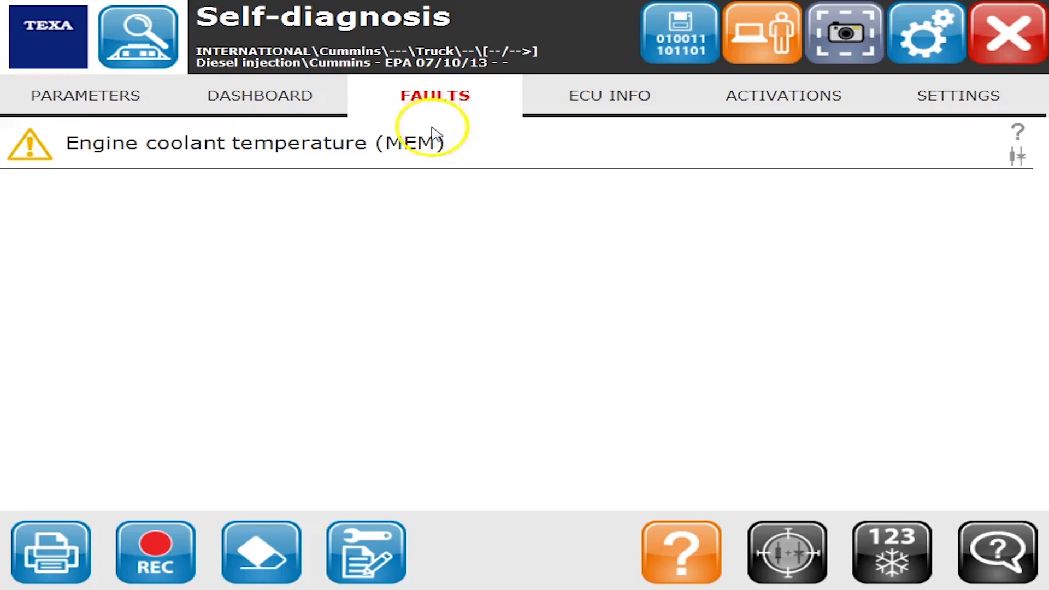
{"action": "left_click", "coordinate": [446, 147]}
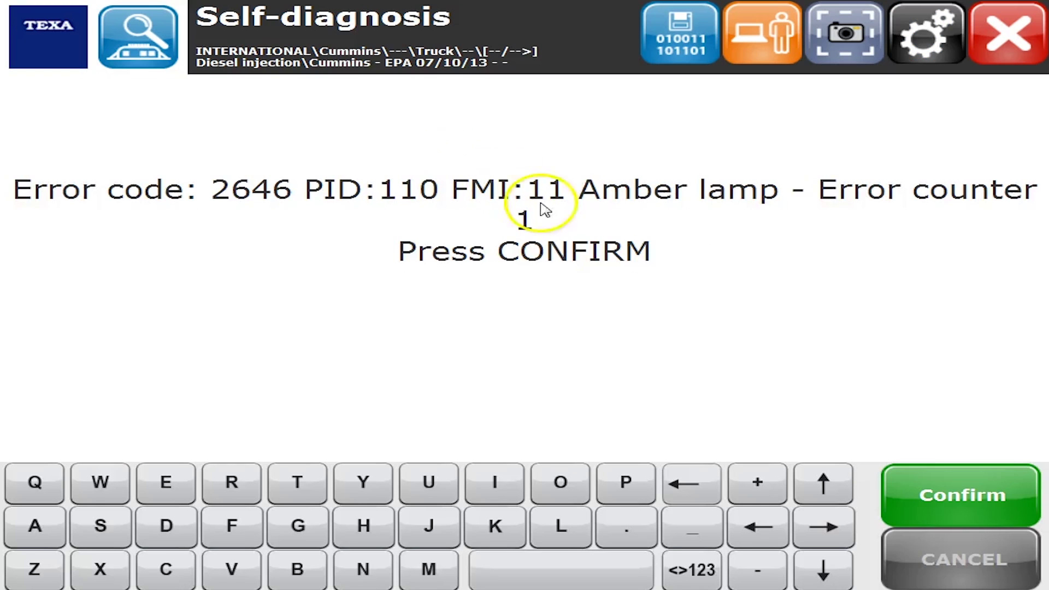
{"action": "left_click", "coordinate": [960, 481]}
{"action": "left_click", "coordinate": [788, 553]}
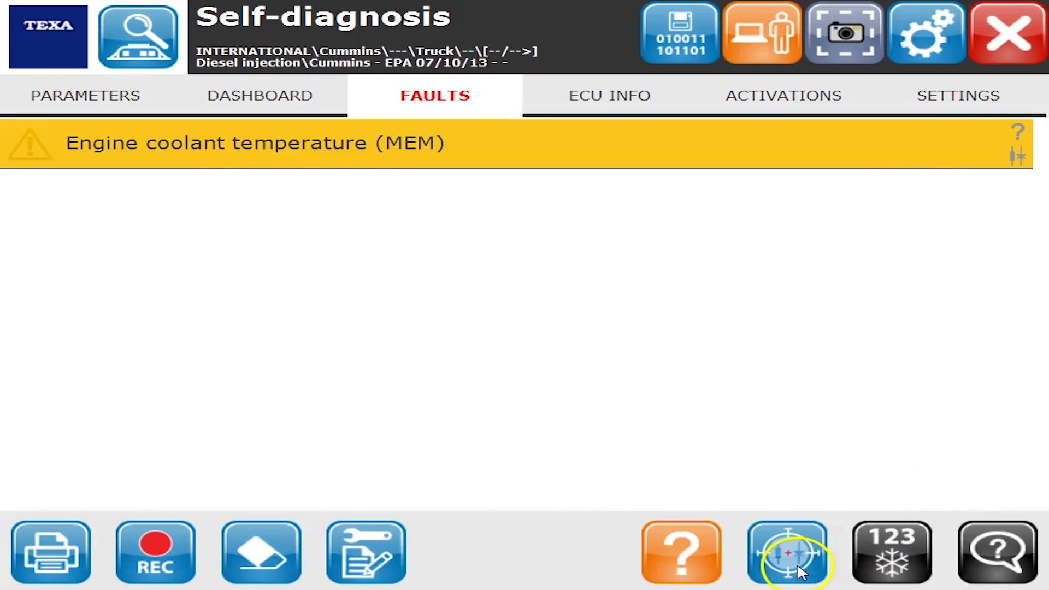
Step: Load the coolant fault's wiring diagram for the ISL 8.9 CM2250 engine variant
{"action": "left_click", "coordinate": [813, 454]}
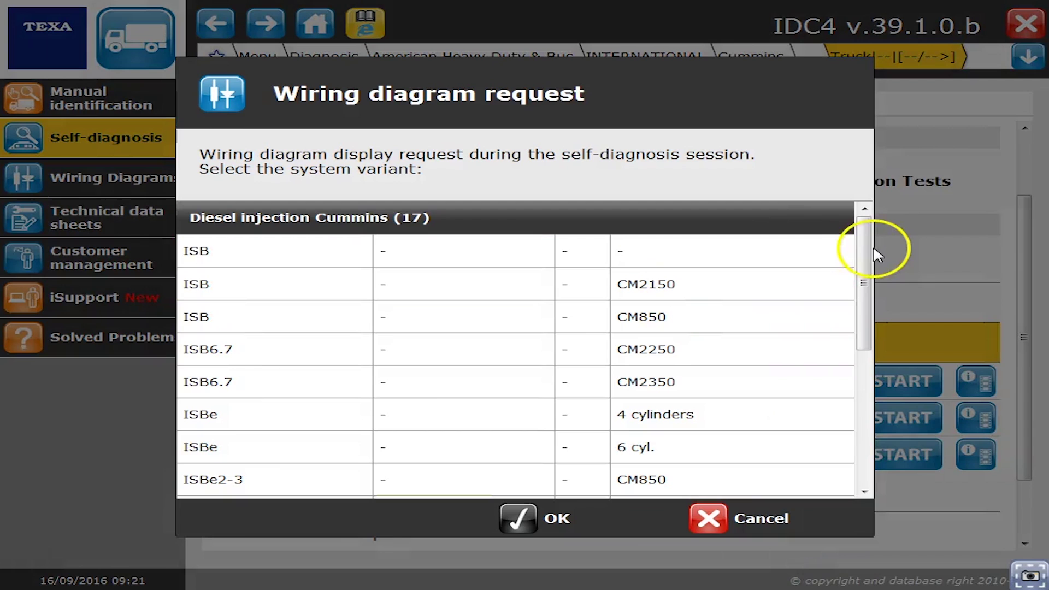
{"action": "left_click_drag", "start_coordinate": [860, 263], "coordinate": [851, 445]}
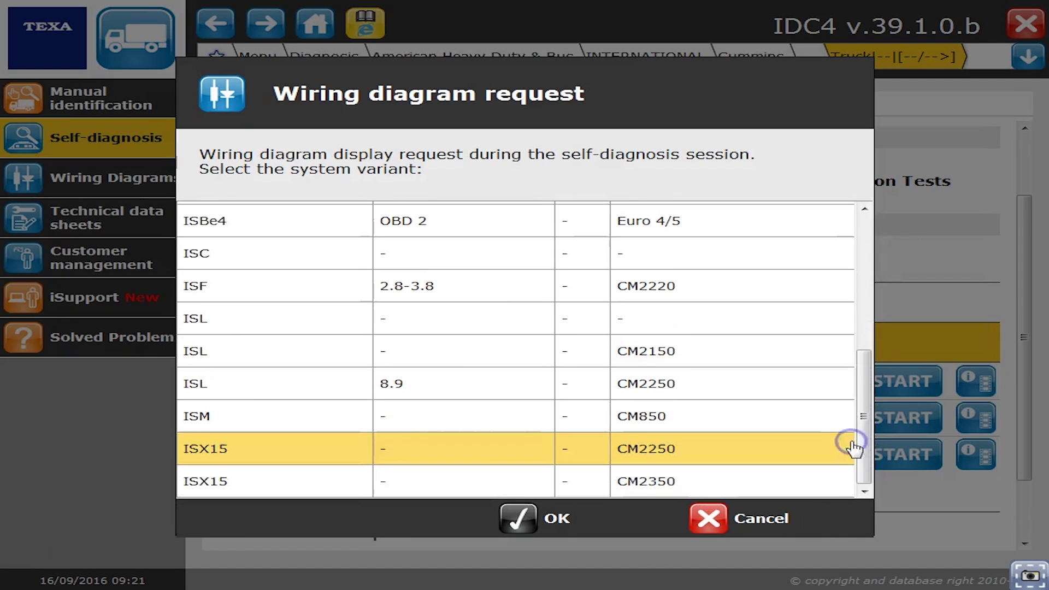
{"action": "left_click", "coordinate": [779, 392]}
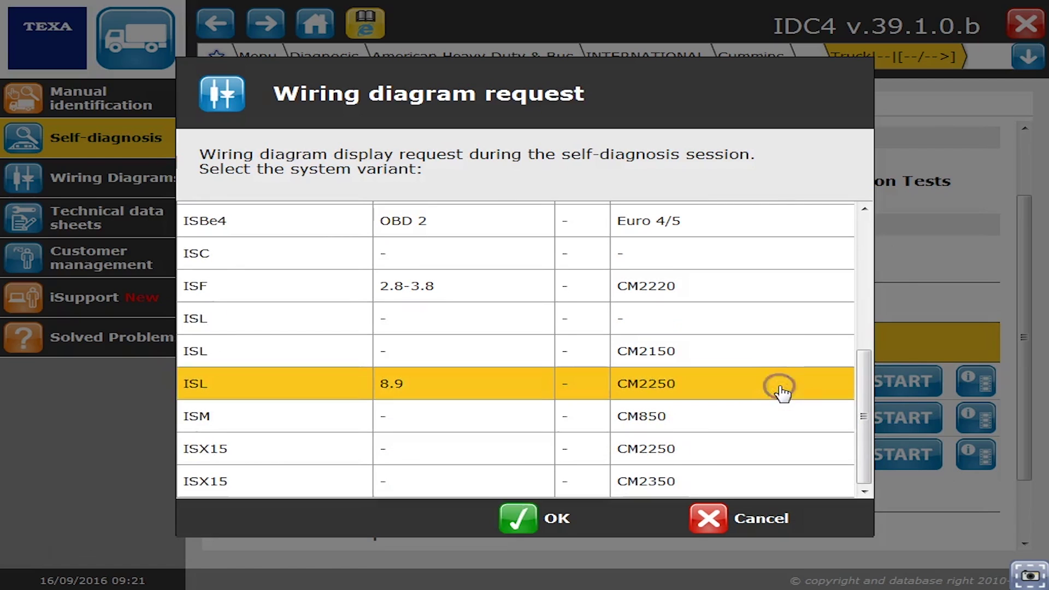
{"action": "left_click", "coordinate": [629, 522]}
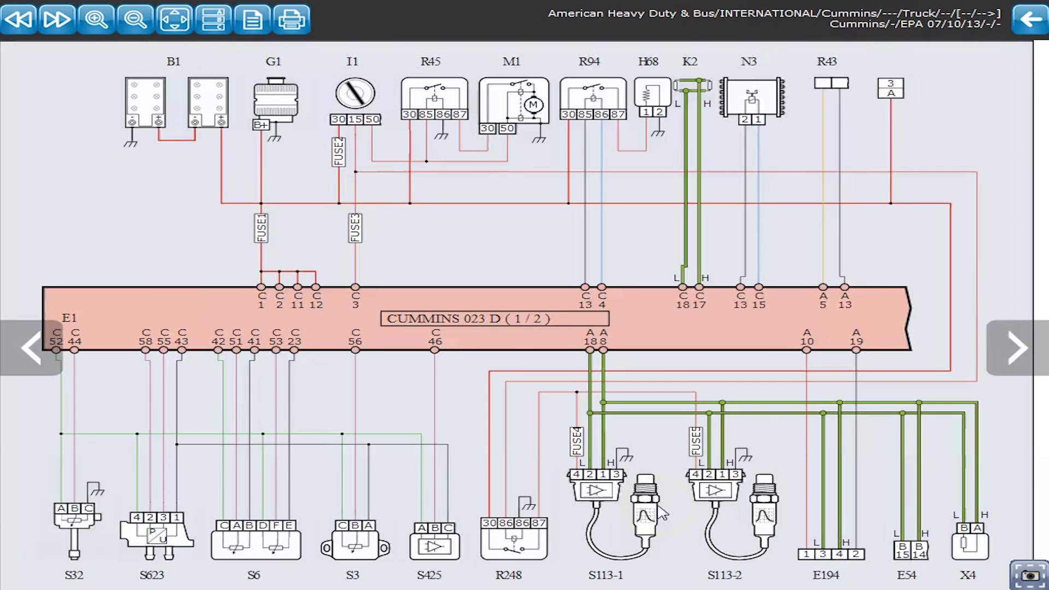
Step: Locate the S68 coolant temperature sensor on diagram page 2/2, then return to the faults
{"action": "left_click", "coordinate": [1015, 347]}
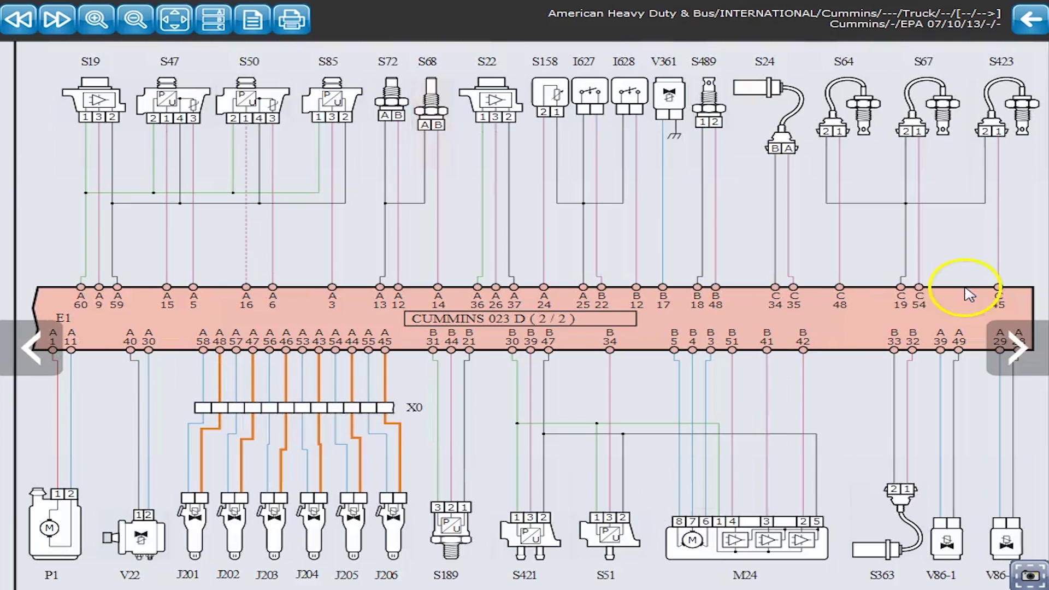
{"action": "left_click", "coordinate": [1015, 347]}
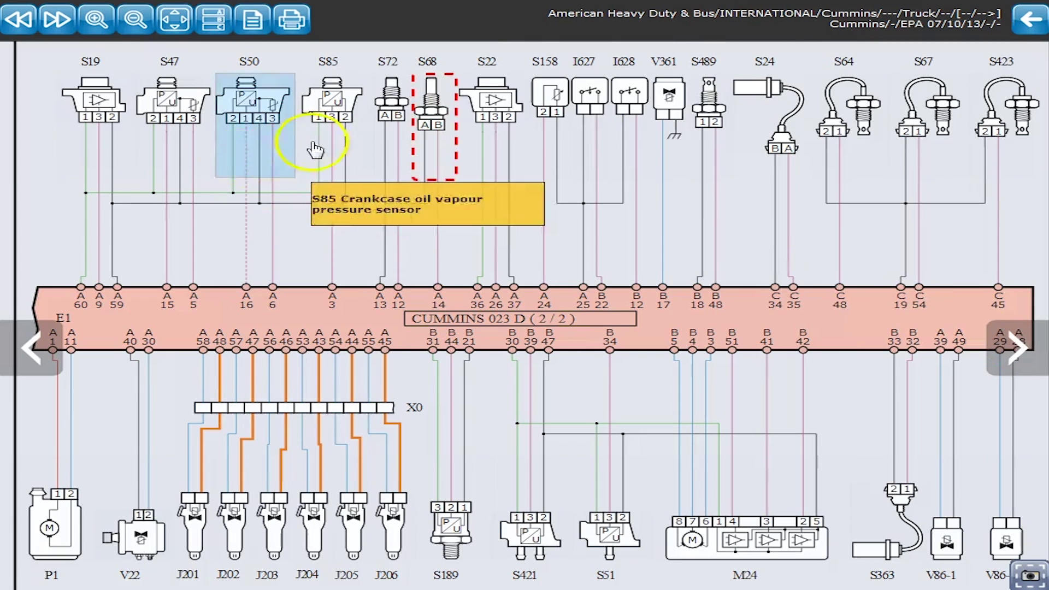
{"action": "left_click", "coordinate": [440, 119]}
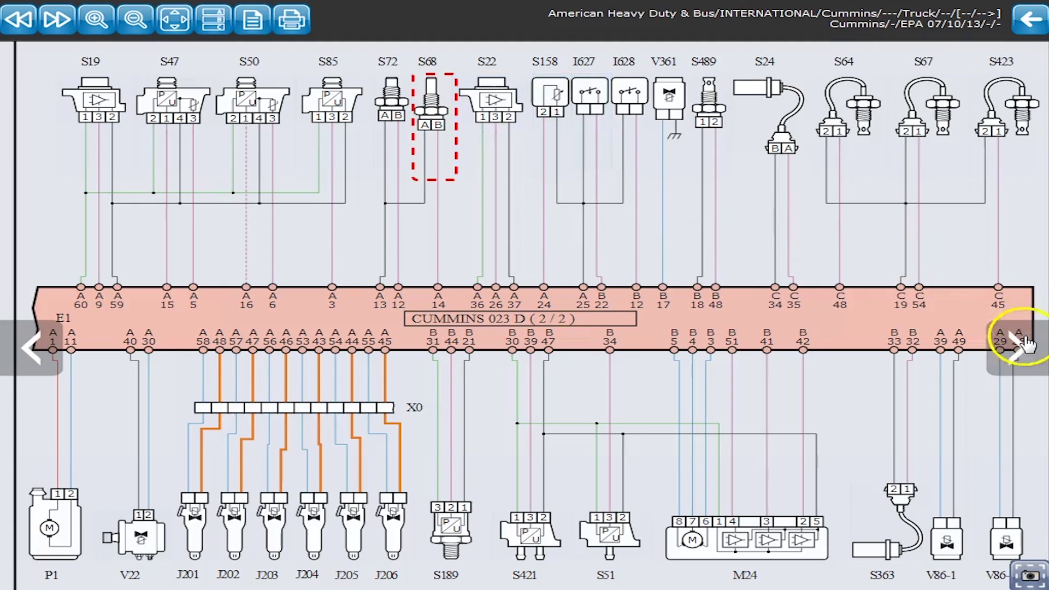
{"action": "left_click", "coordinate": [1036, 23]}
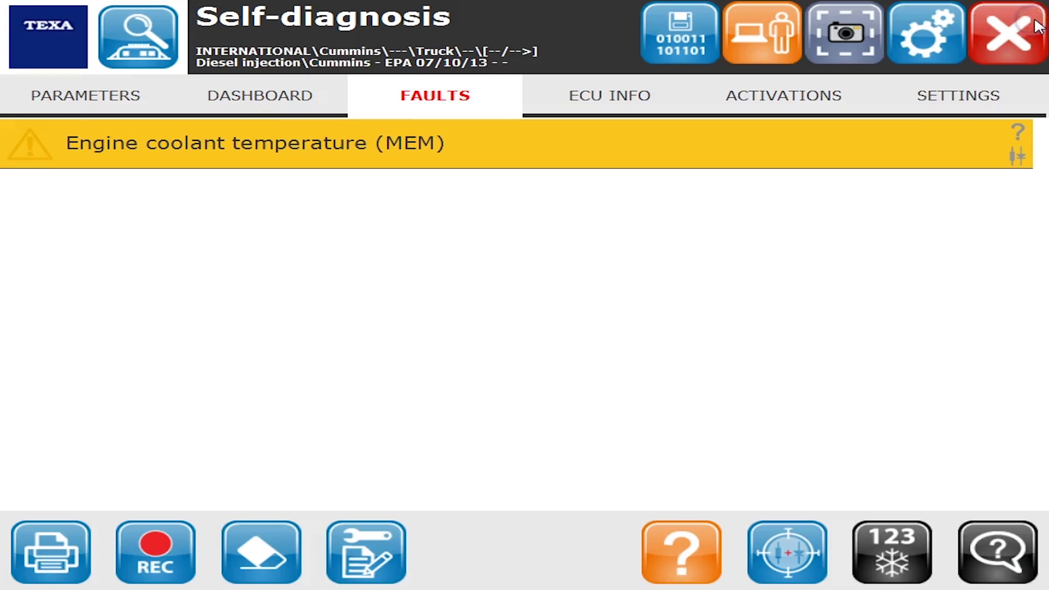
Step: Review the ECU information: engine model ISX-CM871, part number CM871, calibration date 02/07/2013
{"action": "left_click", "coordinate": [611, 101]}
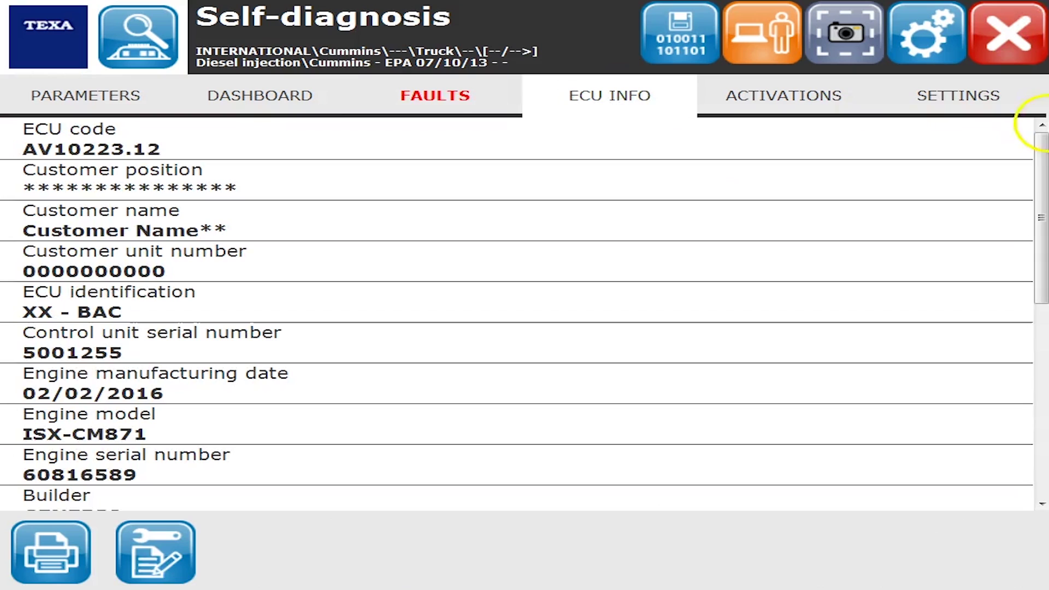
{"action": "left_click", "coordinate": [1042, 503]}
{"action": "left_click", "coordinate": [1041, 504]}
{"action": "left_click", "coordinate": [1041, 506]}
{"action": "left_click", "coordinate": [1042, 505]}
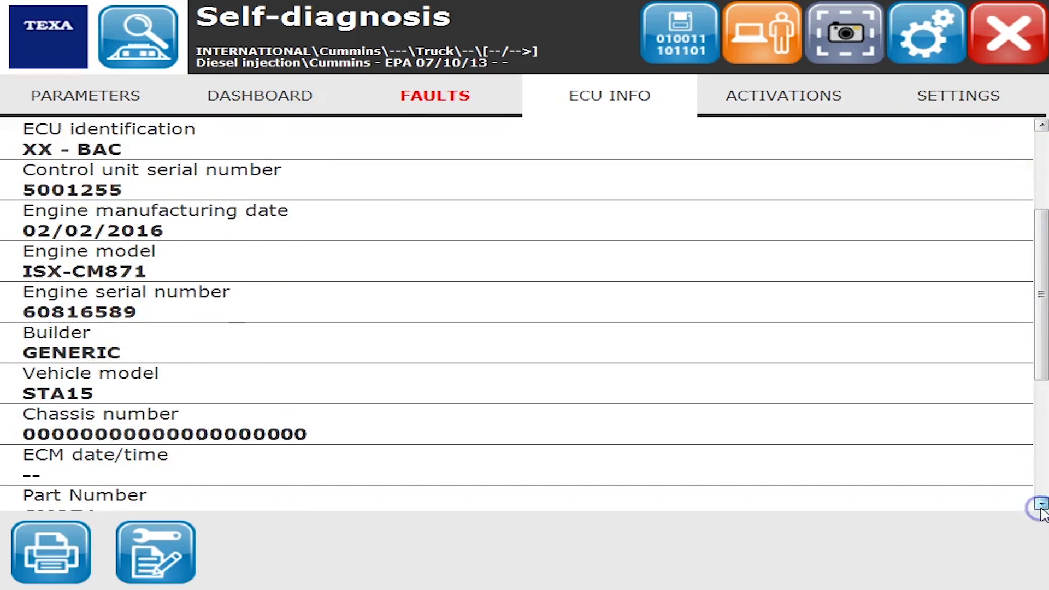
{"action": "left_click", "coordinate": [1041, 506]}
{"action": "left_click", "coordinate": [1041, 506]}
{"action": "left_click", "coordinate": [1041, 505]}
{"action": "left_click", "coordinate": [1042, 505]}
{"action": "left_click", "coordinate": [1042, 505]}
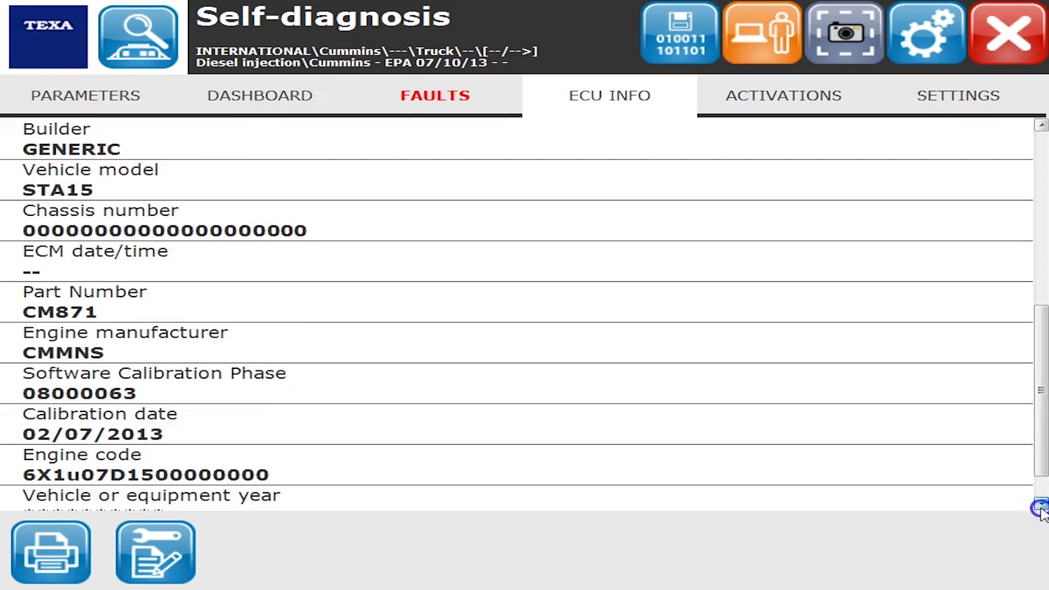
{"action": "left_click", "coordinate": [1042, 505]}
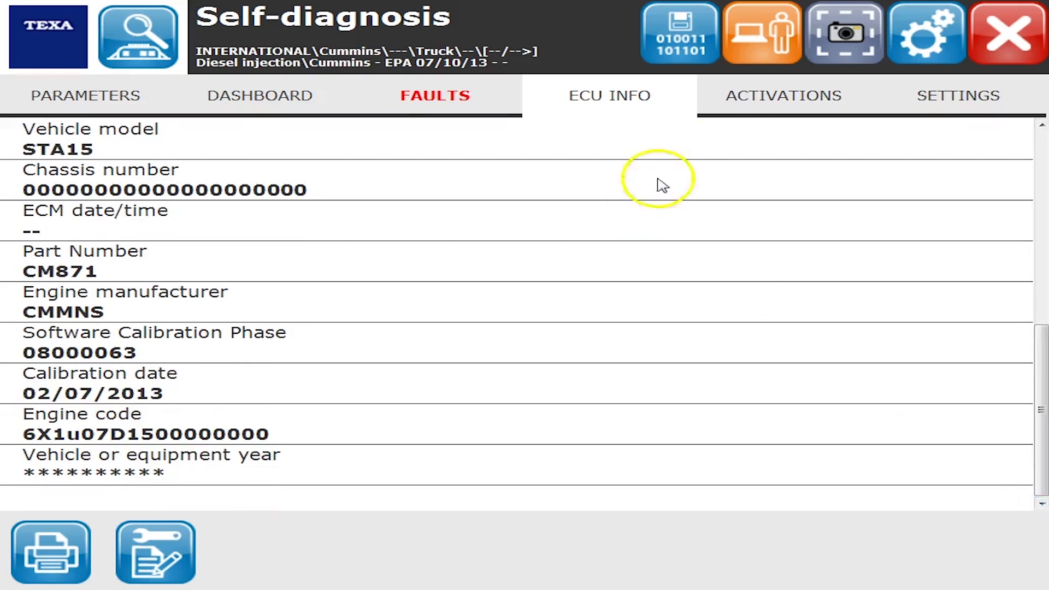
Step: List the activation tests from Configuration data reading to the switch and sensor intermittent connection test
{"action": "left_click", "coordinate": [754, 102]}
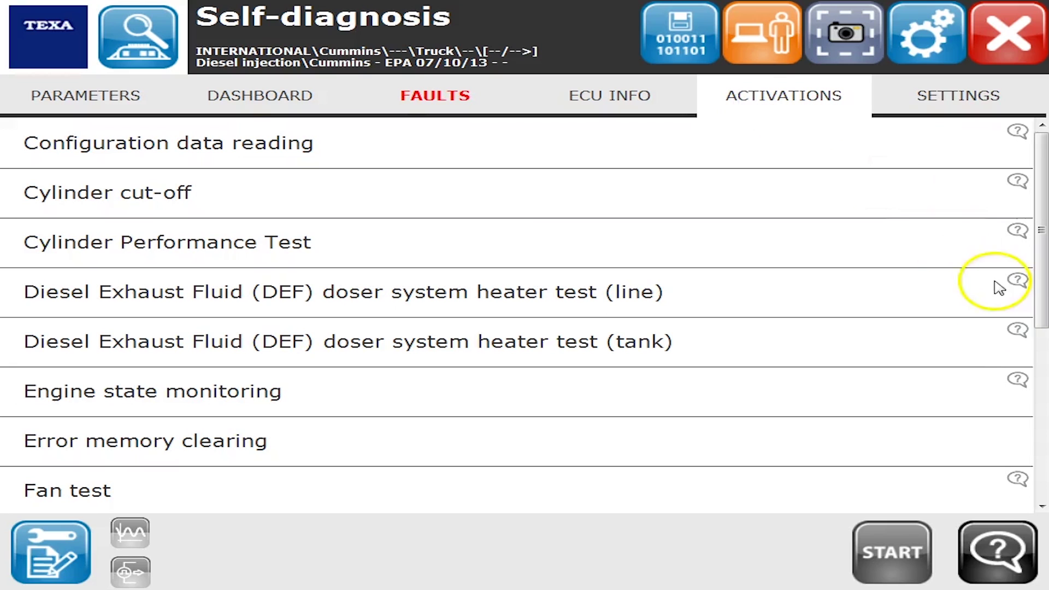
{"action": "left_click", "coordinate": [1041, 507]}
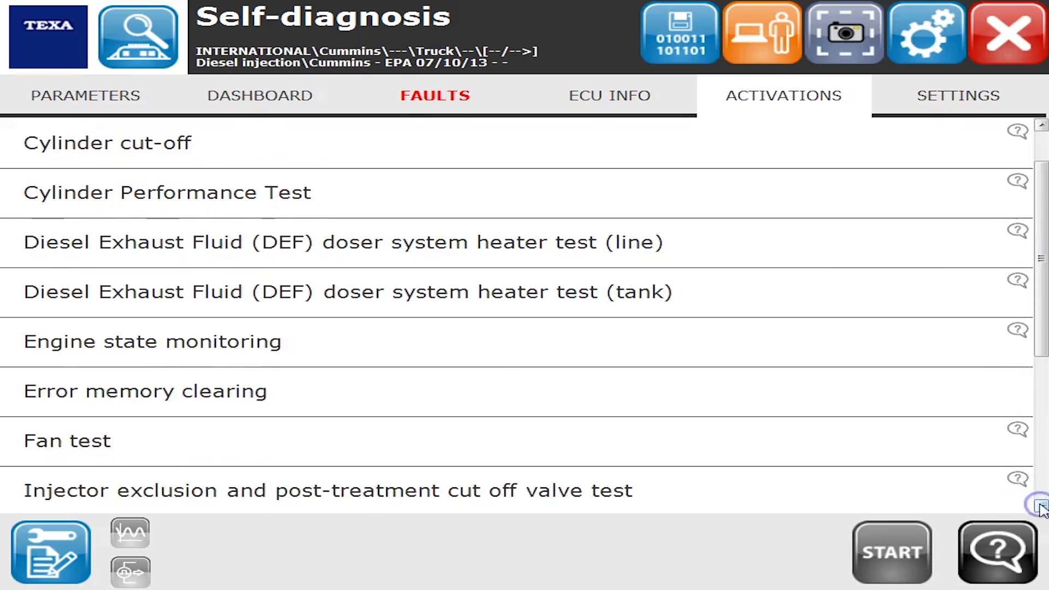
{"action": "left_click", "coordinate": [1041, 507]}
{"action": "left_click", "coordinate": [1041, 507]}
{"action": "left_click", "coordinate": [1041, 507]}
{"action": "left_click", "coordinate": [1041, 507]}
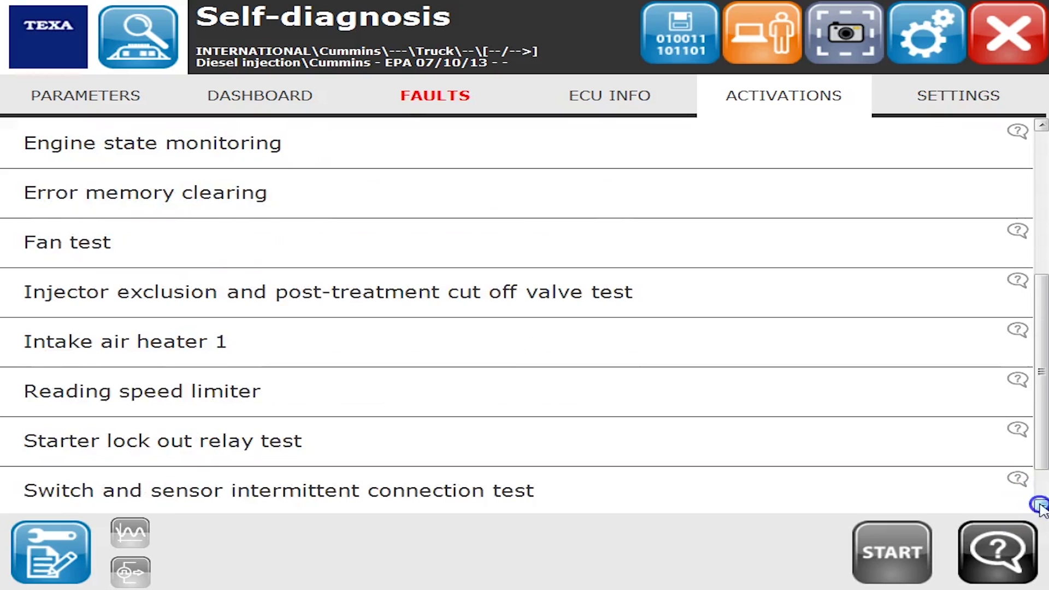
{"action": "left_click", "coordinate": [1041, 507]}
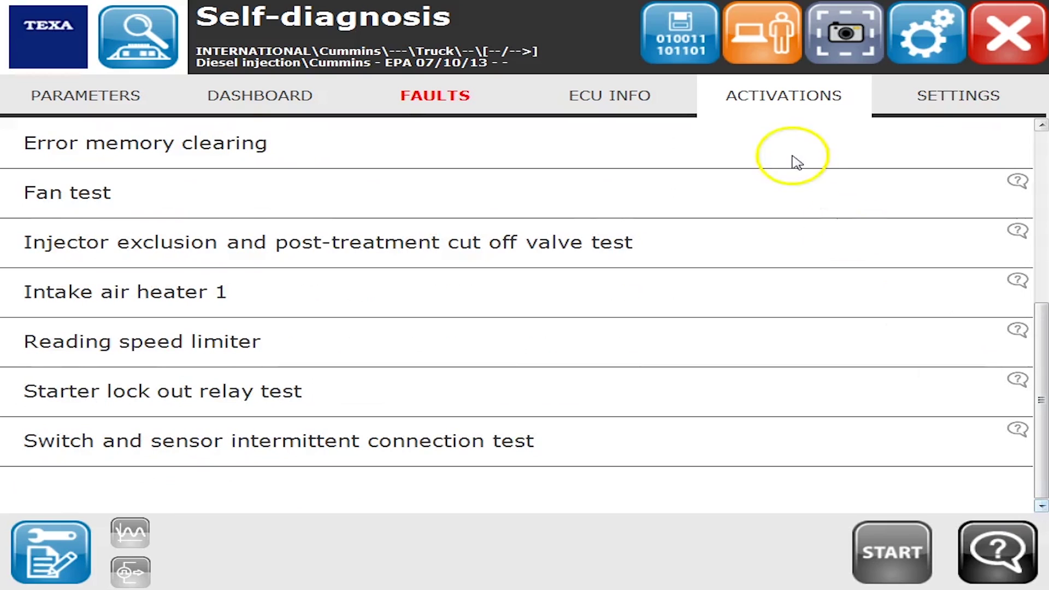
Step: Show the ECU Settings list and scroll down until the PTO settings appear
{"action": "left_click", "coordinate": [877, 106]}
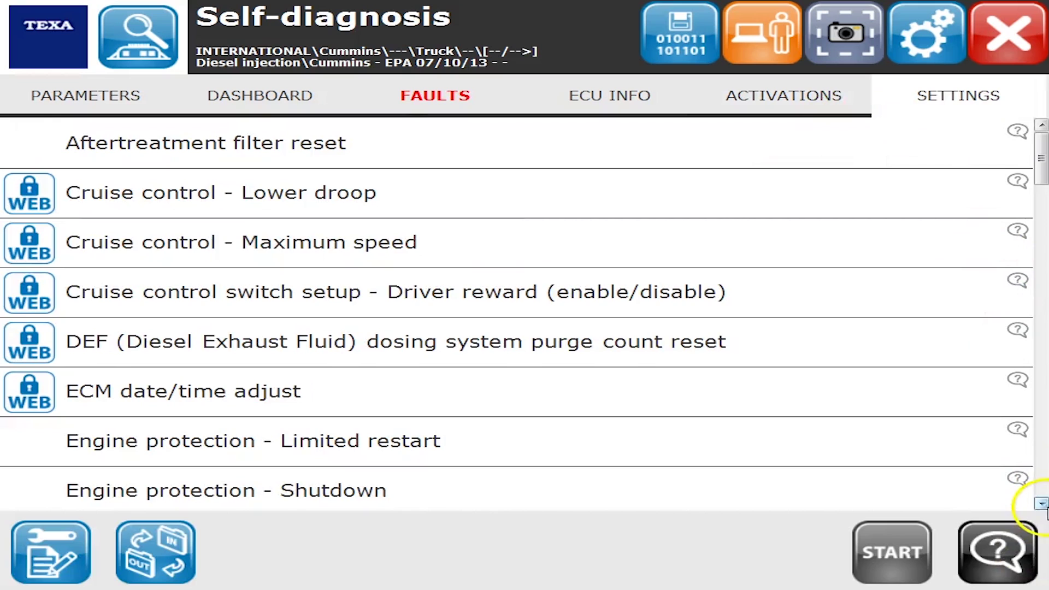
{"action": "left_click", "coordinate": [1042, 504]}
{"action": "left_click", "coordinate": [1042, 504]}
{"action": "left_click", "coordinate": [1041, 504]}
{"action": "left_click", "coordinate": [1042, 504]}
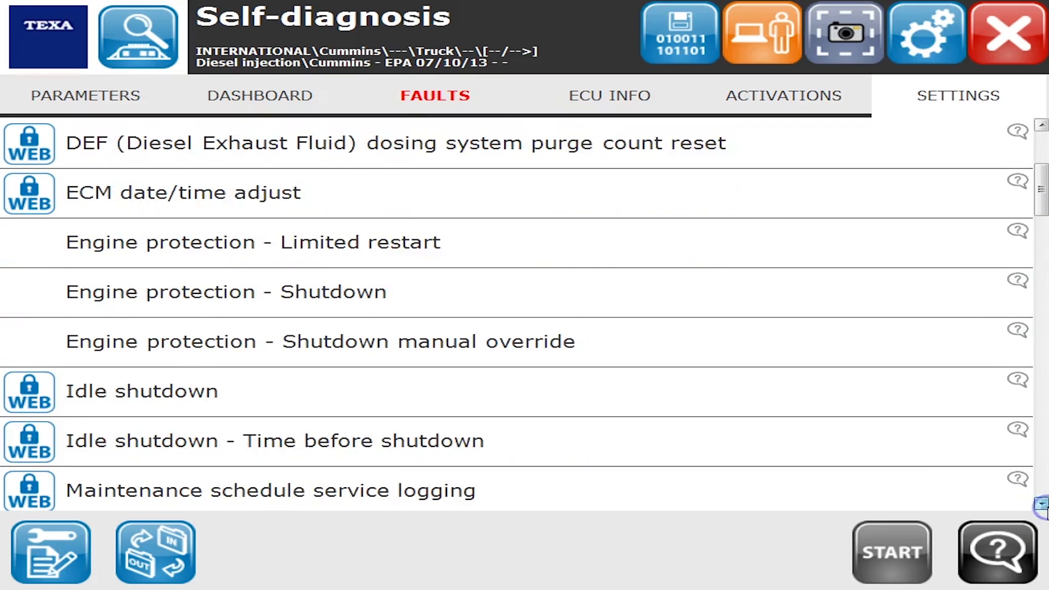
{"action": "left_click", "coordinate": [1042, 504]}
{"action": "left_click", "coordinate": [1042, 504]}
{"action": "left_click", "coordinate": [1042, 504]}
{"action": "left_click", "coordinate": [1042, 504]}
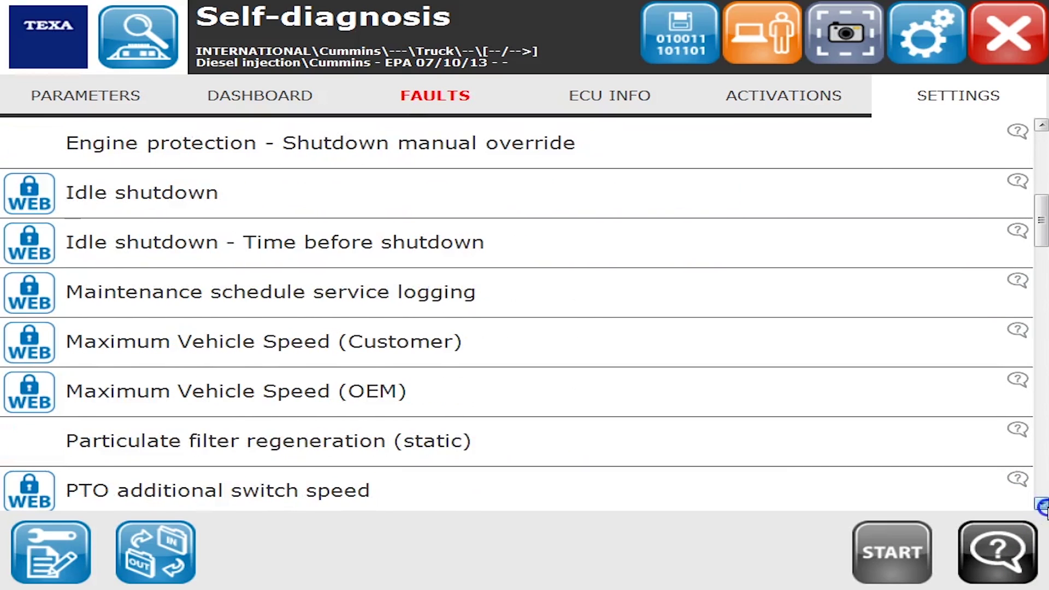
{"action": "left_click", "coordinate": [1042, 504]}
{"action": "left_click", "coordinate": [1042, 503]}
{"action": "left_click", "coordinate": [1042, 504]}
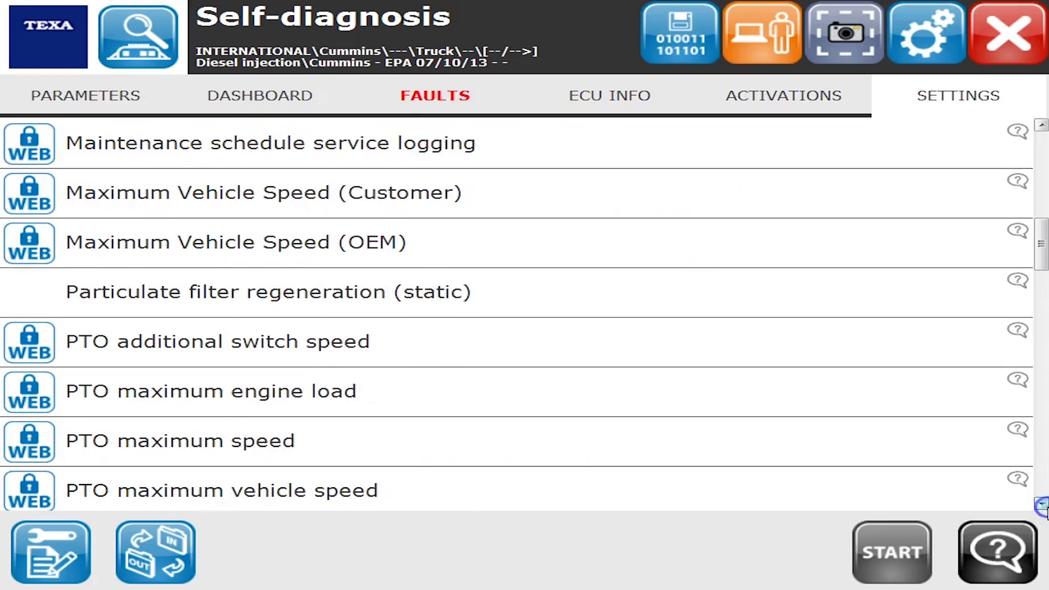
{"action": "left_click", "coordinate": [1042, 504]}
Step: Scroll through the remaining PTO settings and the PTO speed device settings
{"action": "left_click", "coordinate": [1042, 504]}
{"action": "left_click", "coordinate": [1042, 503]}
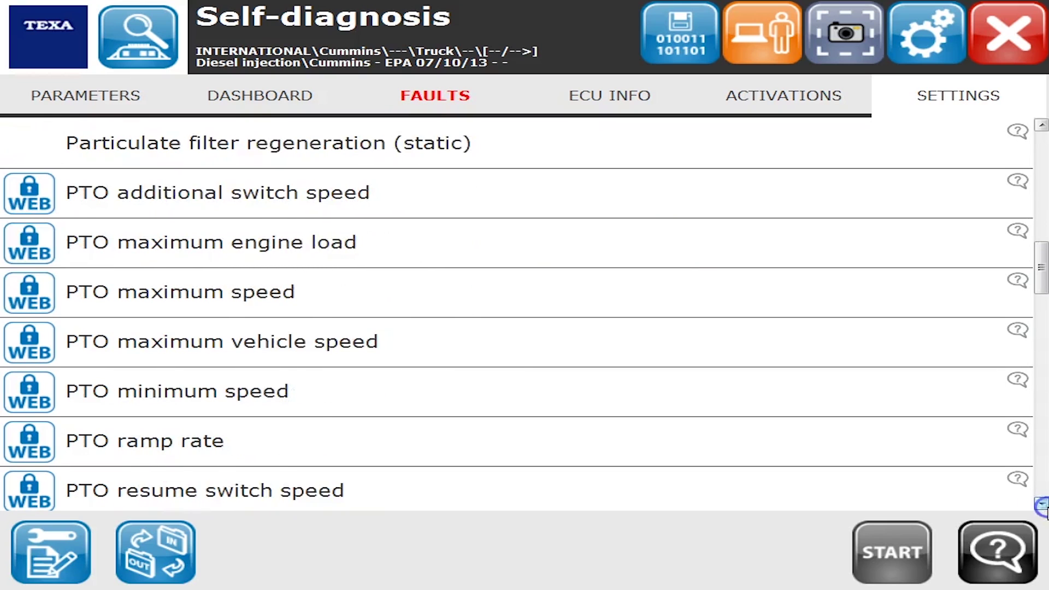
{"action": "left_click", "coordinate": [1042, 504]}
{"action": "left_click", "coordinate": [1042, 504]}
{"action": "left_click", "coordinate": [1042, 504]}
{"action": "left_click", "coordinate": [1042, 504]}
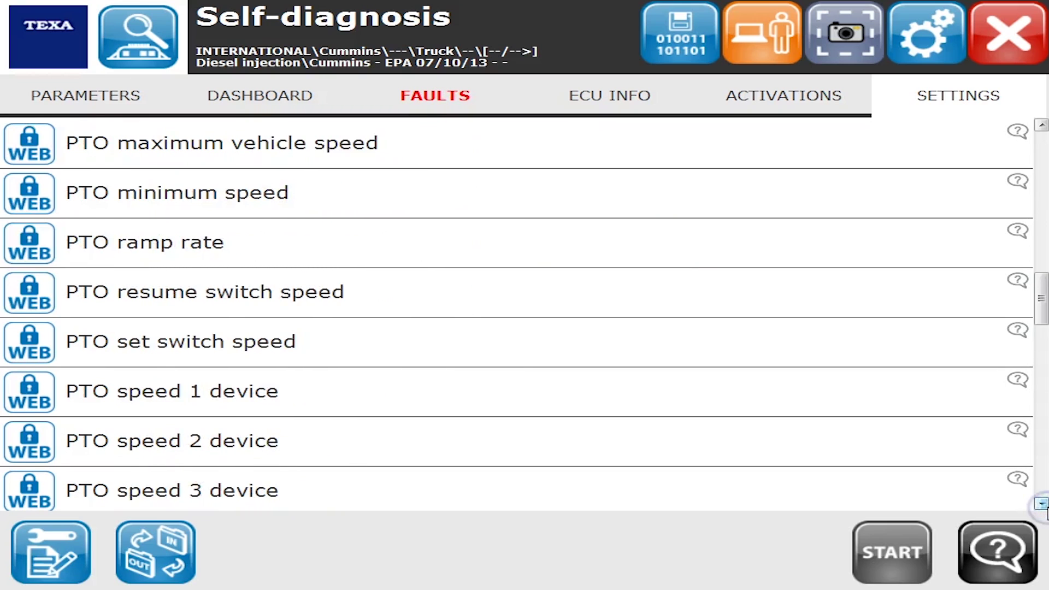
{"action": "left_click", "coordinate": [1042, 503]}
{"action": "left_click", "coordinate": [1042, 504]}
{"action": "left_click", "coordinate": [1042, 504]}
{"action": "left_click", "coordinate": [1042, 503]}
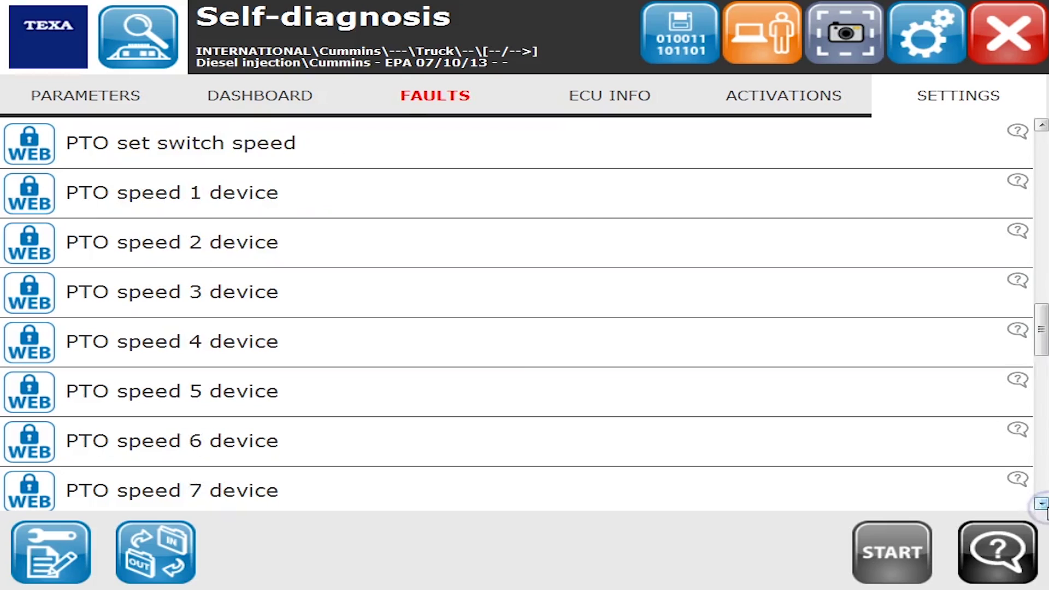
{"action": "left_click", "coordinate": [1041, 504]}
{"action": "left_click", "coordinate": [1042, 504]}
Step: Scroll past Rear Axle Ratio Low, road speed governor, tire size and trip settings to the VGT actuator entries
{"action": "left_click", "coordinate": [1042, 504]}
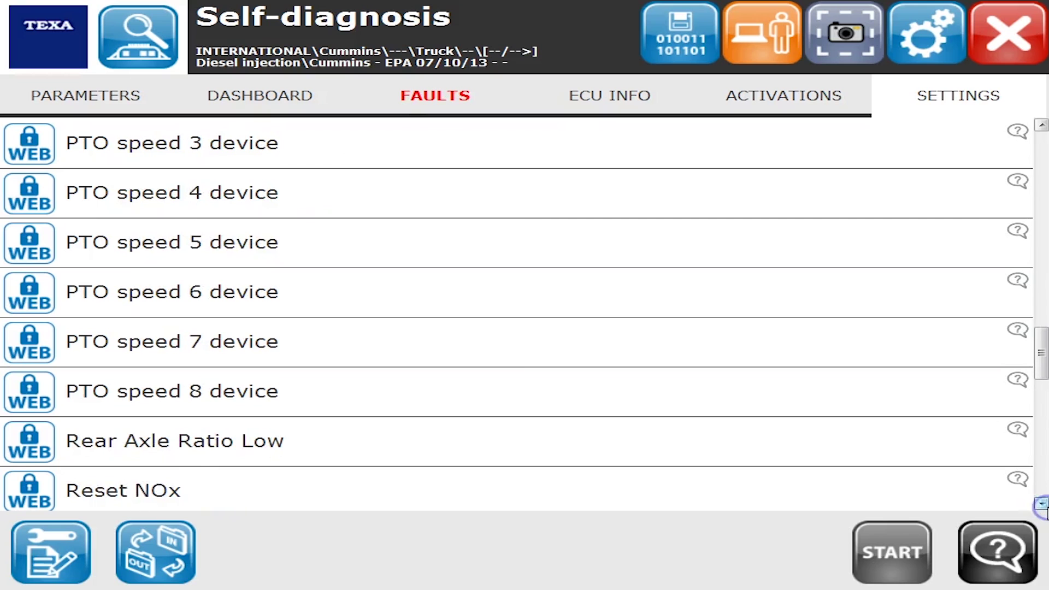
{"action": "left_click", "coordinate": [1042, 504]}
{"action": "left_click", "coordinate": [1042, 504]}
{"action": "left_click", "coordinate": [1042, 504]}
{"action": "left_click", "coordinate": [1042, 503]}
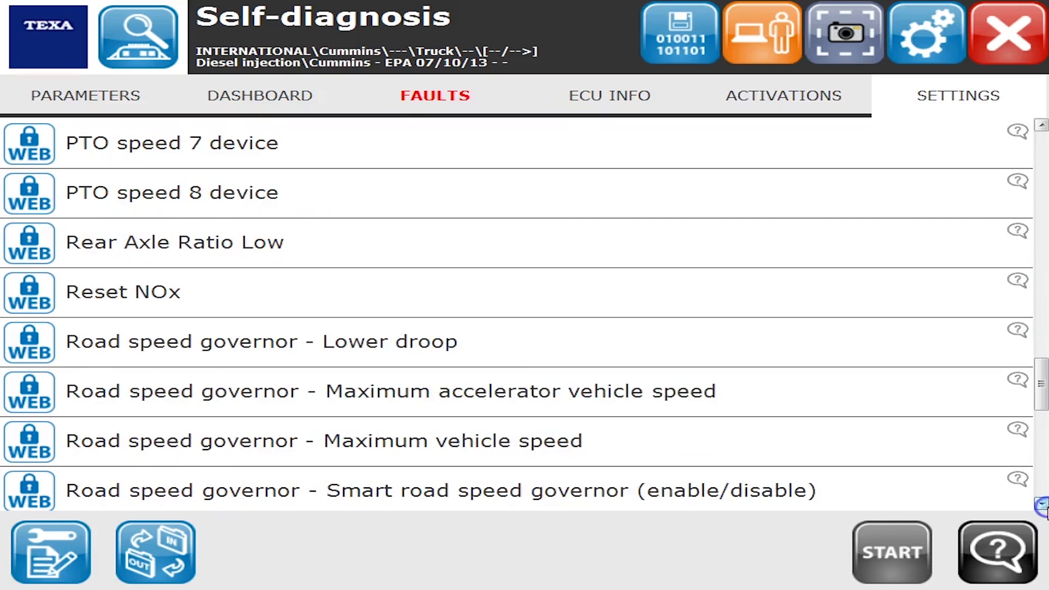
{"action": "left_click", "coordinate": [1042, 503]}
{"action": "left_click", "coordinate": [1042, 504]}
{"action": "left_click", "coordinate": [1042, 503]}
{"action": "left_click", "coordinate": [1042, 504]}
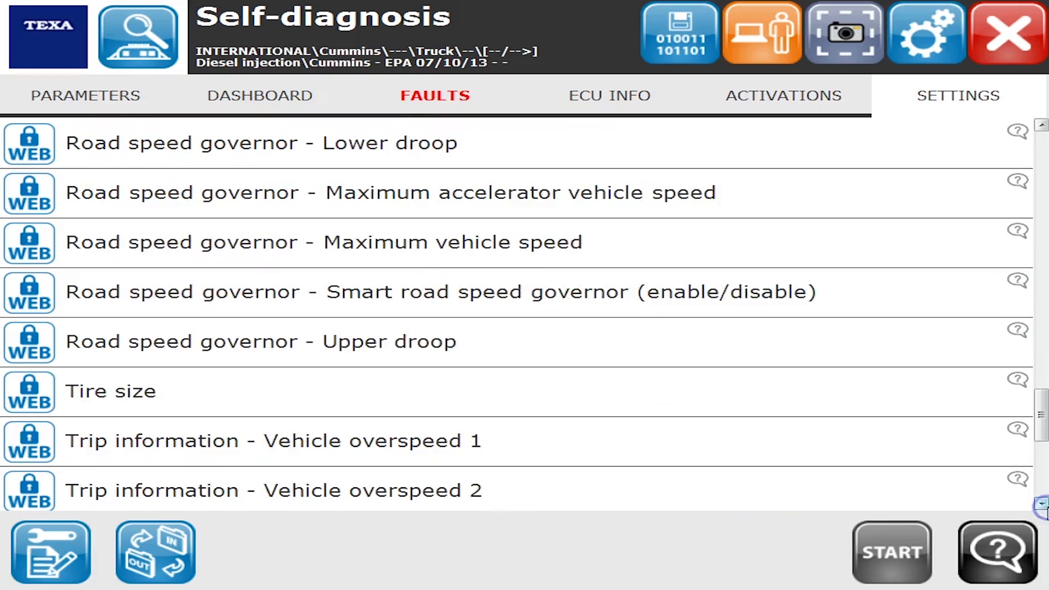
{"action": "left_click", "coordinate": [1042, 504]}
{"action": "left_click", "coordinate": [1042, 504]}
{"action": "left_click", "coordinate": [1042, 503]}
{"action": "left_click", "coordinate": [1042, 503]}
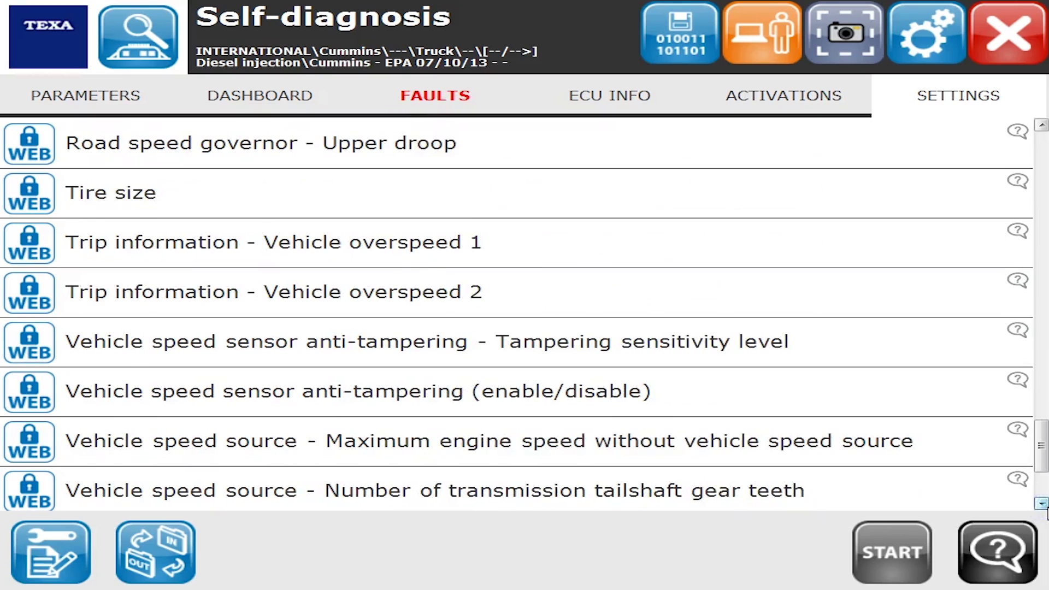
{"action": "left_click", "coordinate": [1042, 503]}
{"action": "left_click", "coordinate": [1042, 503]}
{"action": "left_click", "coordinate": [1042, 504]}
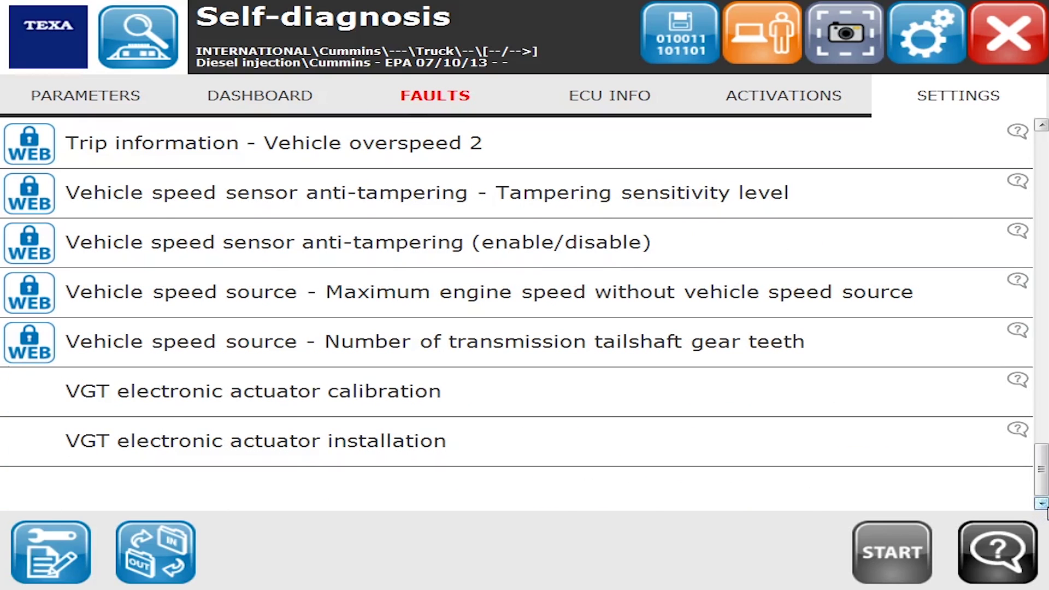